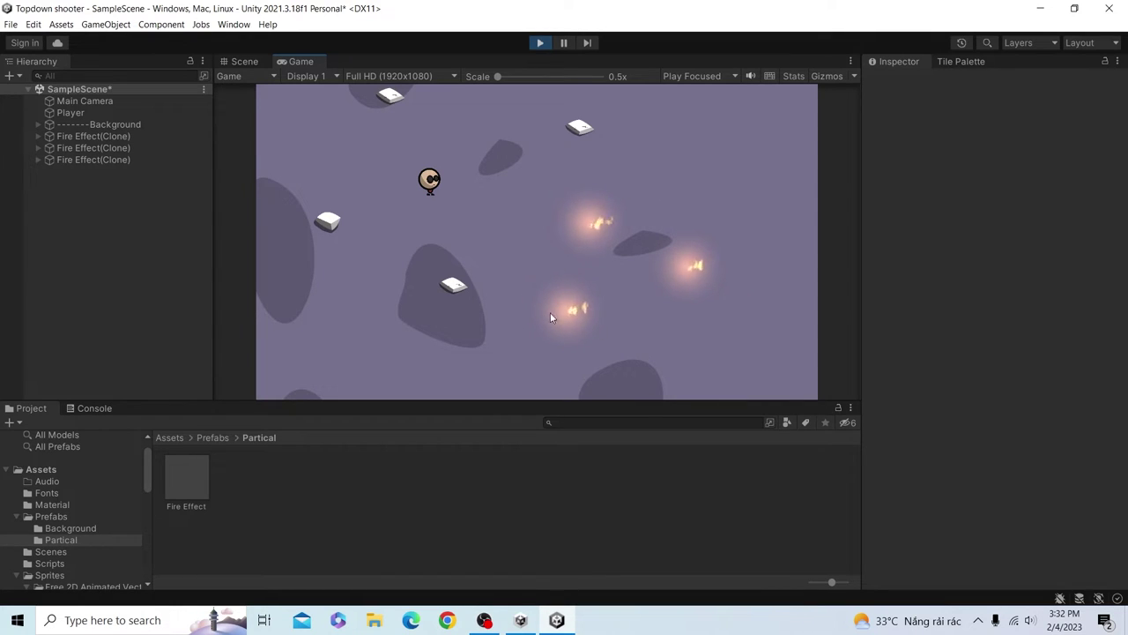
{"action": "left_click", "coordinate": [536, 46]}
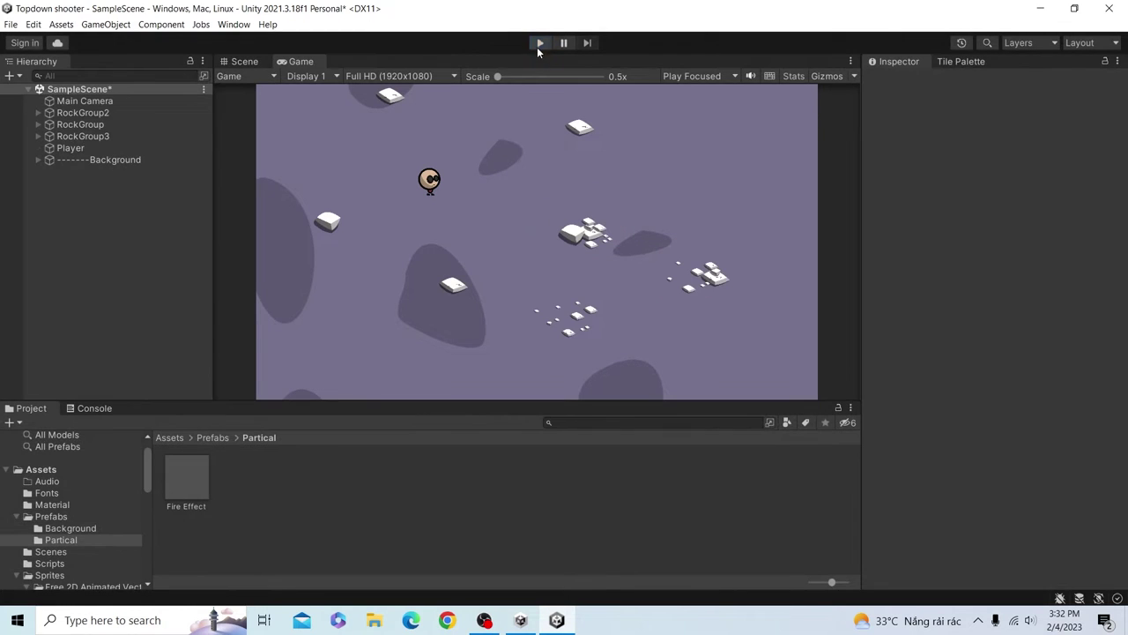
{"action": "left_click", "coordinate": [81, 113]}
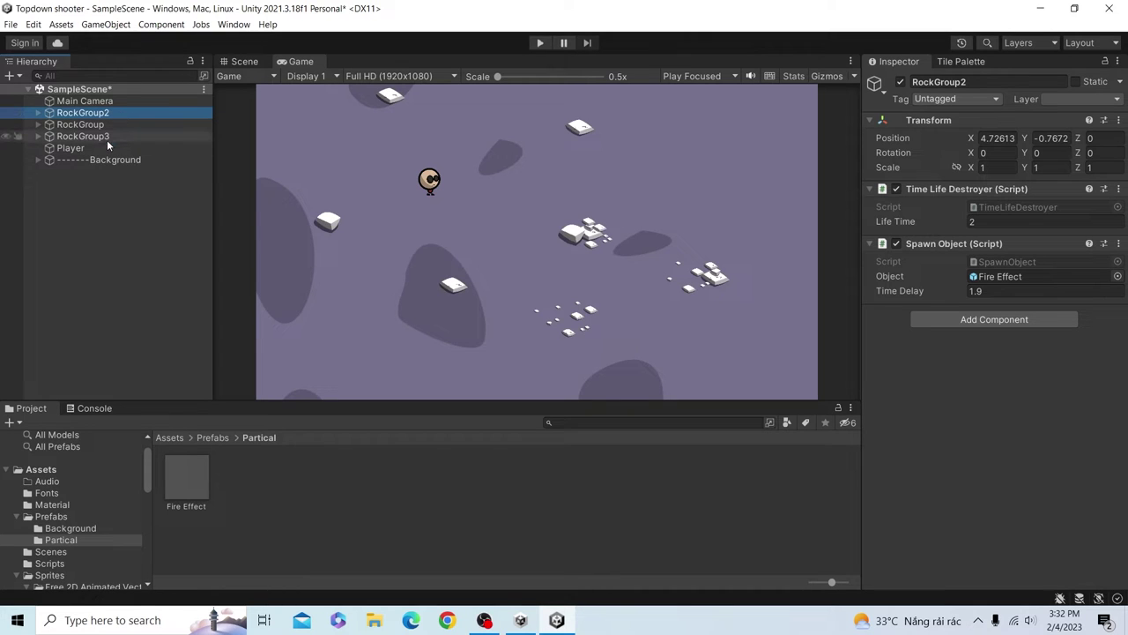
{"action": "left_click", "coordinate": [106, 137]}
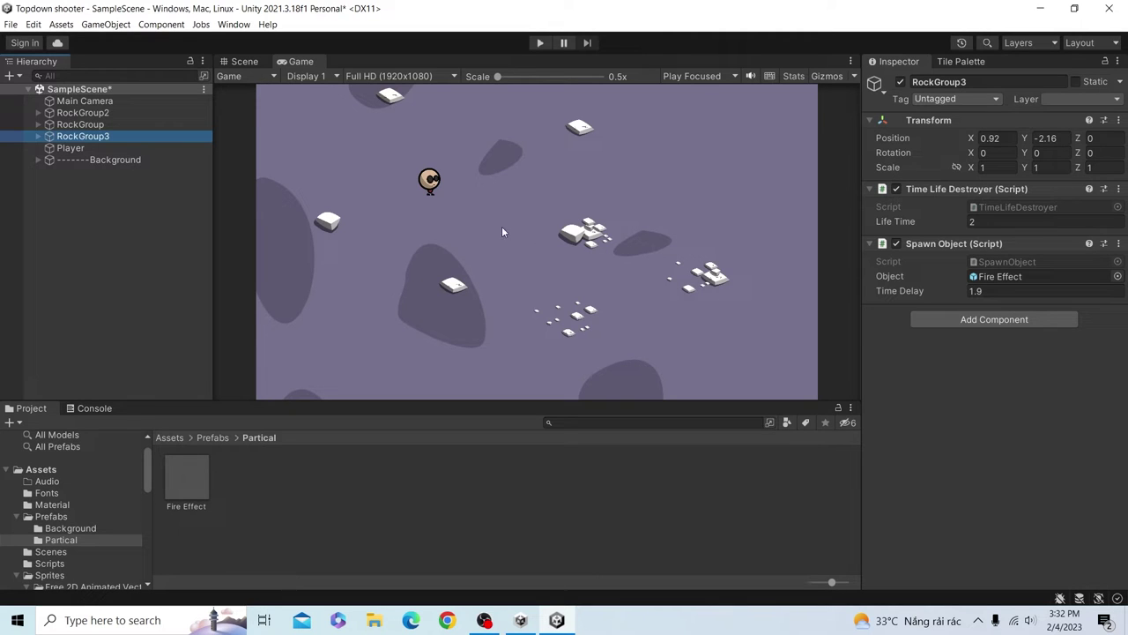
{"action": "left_click", "coordinate": [535, 45]}
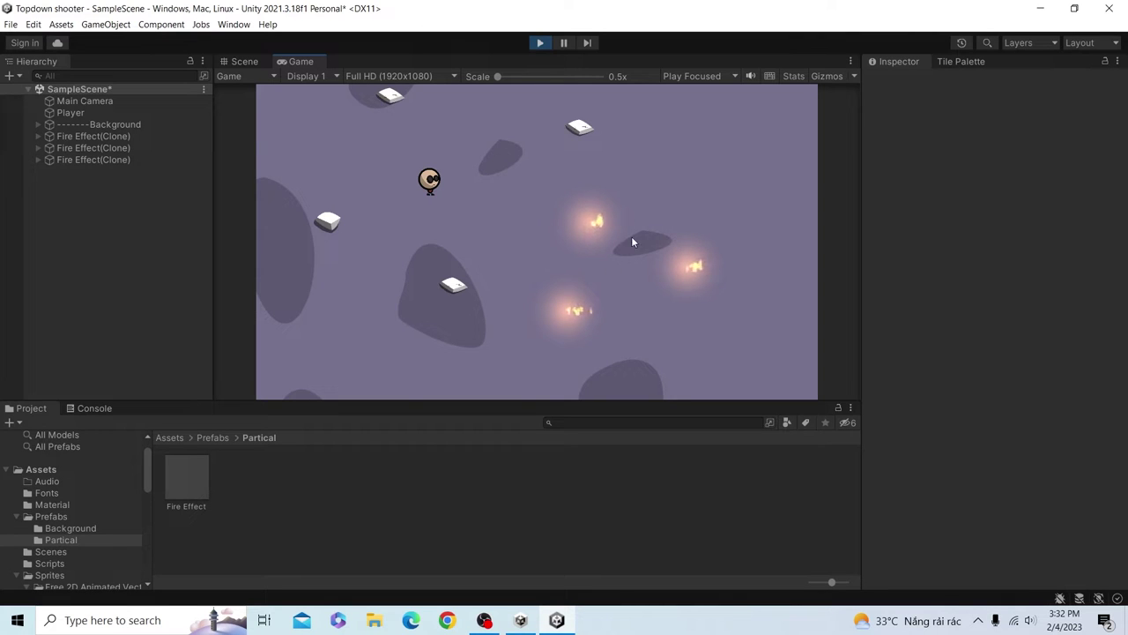
Exit play mode and pick the flat rock tile from the Background palette, zoomed out in Scene view
{"action": "left_click", "coordinate": [538, 42]}
{"action": "left_click", "coordinate": [955, 64]}
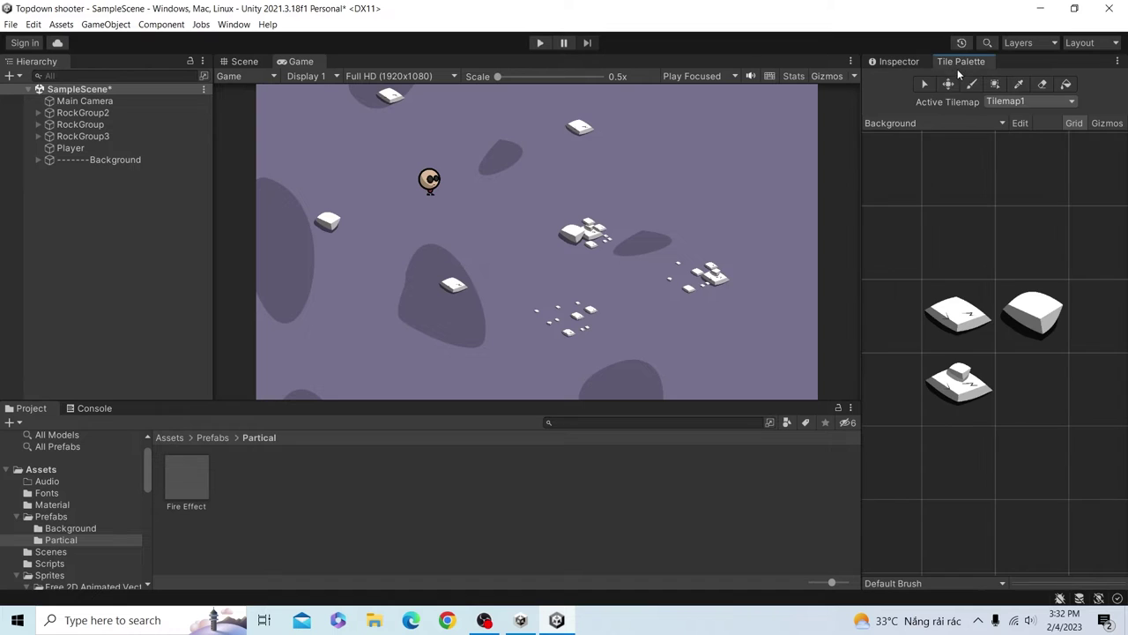
{"action": "left_click", "coordinate": [963, 333]}
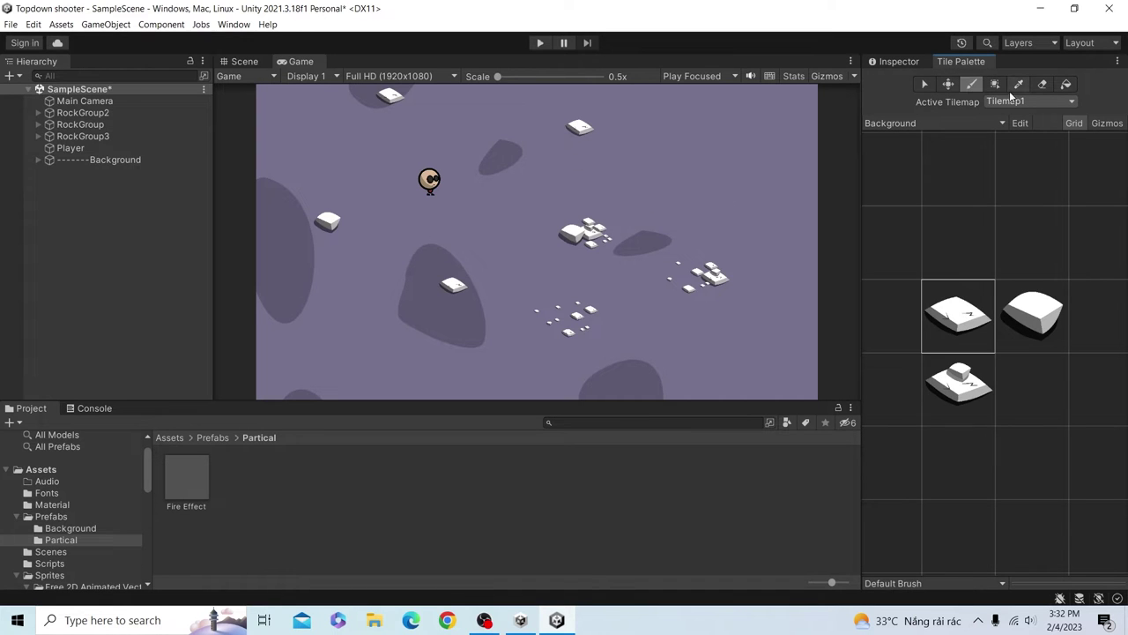
{"action": "left_click", "coordinate": [232, 62]}
{"action": "scroll", "coordinate": [590, 194], "scroll_direction": "down", "scroll_amount": 3}
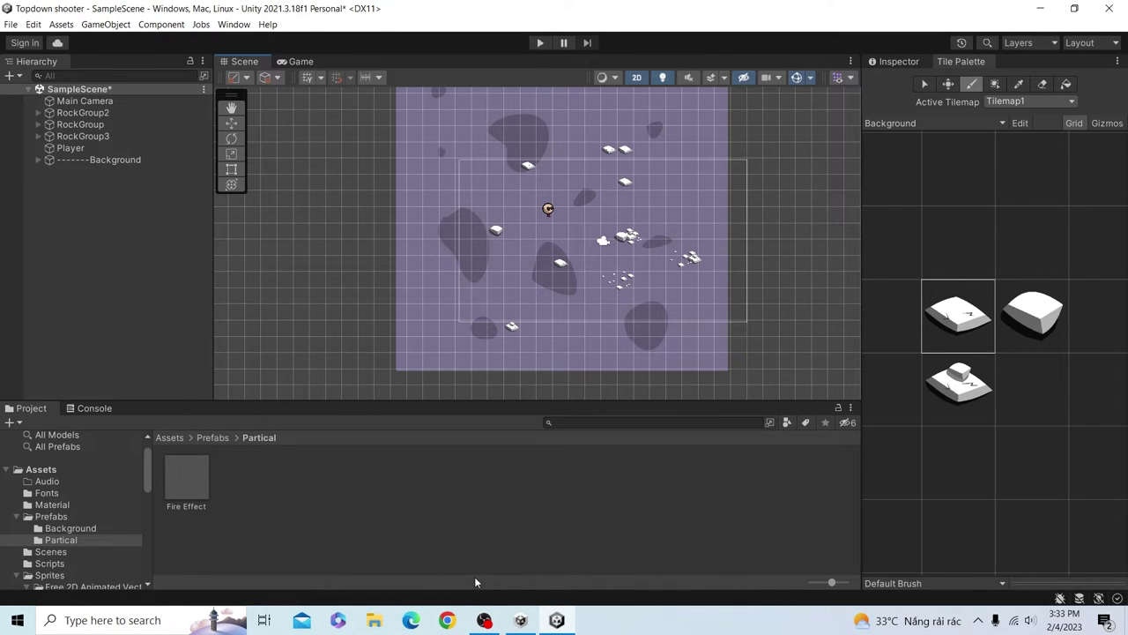
Google 'unity 2d extras' in Chrome and show the 2d-extras repository's Code download options
{"action": "left_click", "coordinate": [447, 620]}
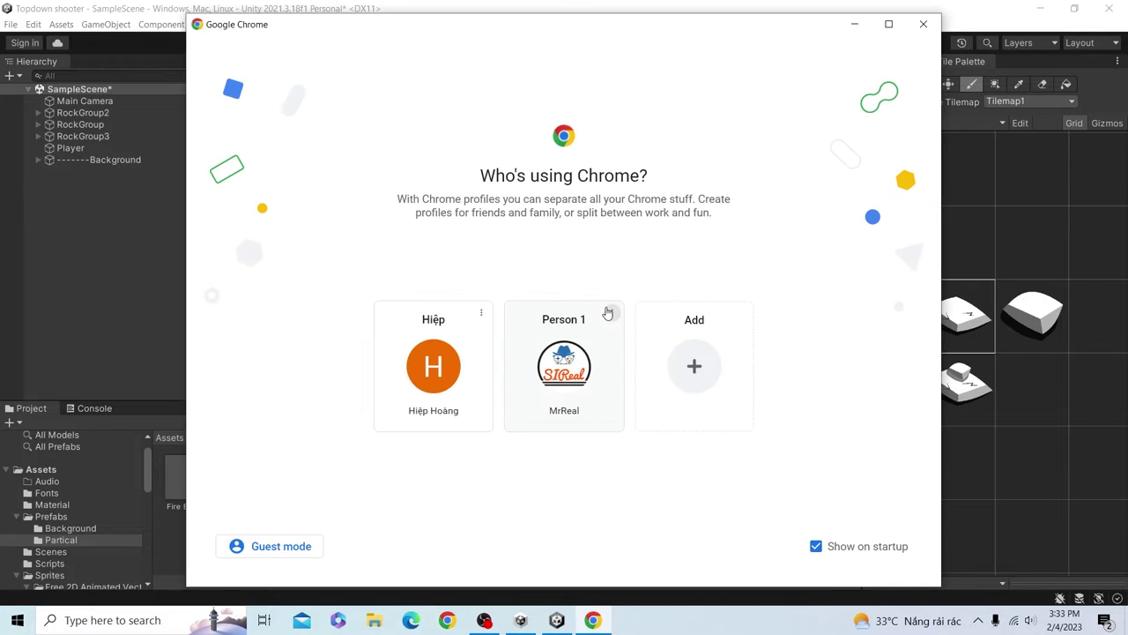
{"action": "left_click", "coordinate": [564, 363]}
{"action": "left_click", "coordinate": [435, 34]}
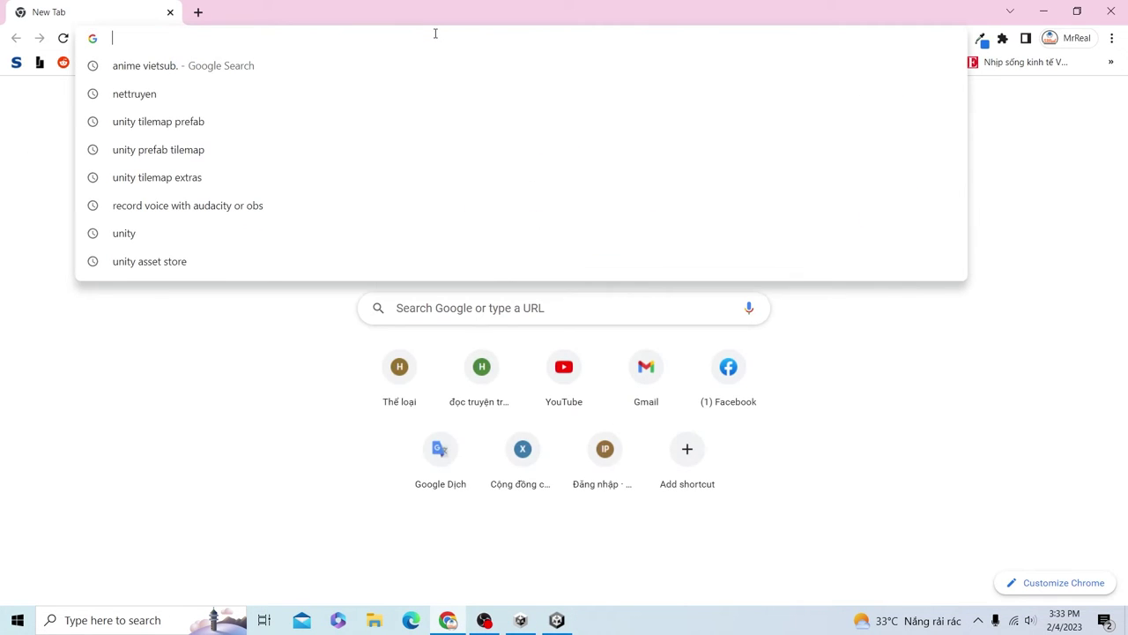
{"action": "type", "text": "unity 2d "}
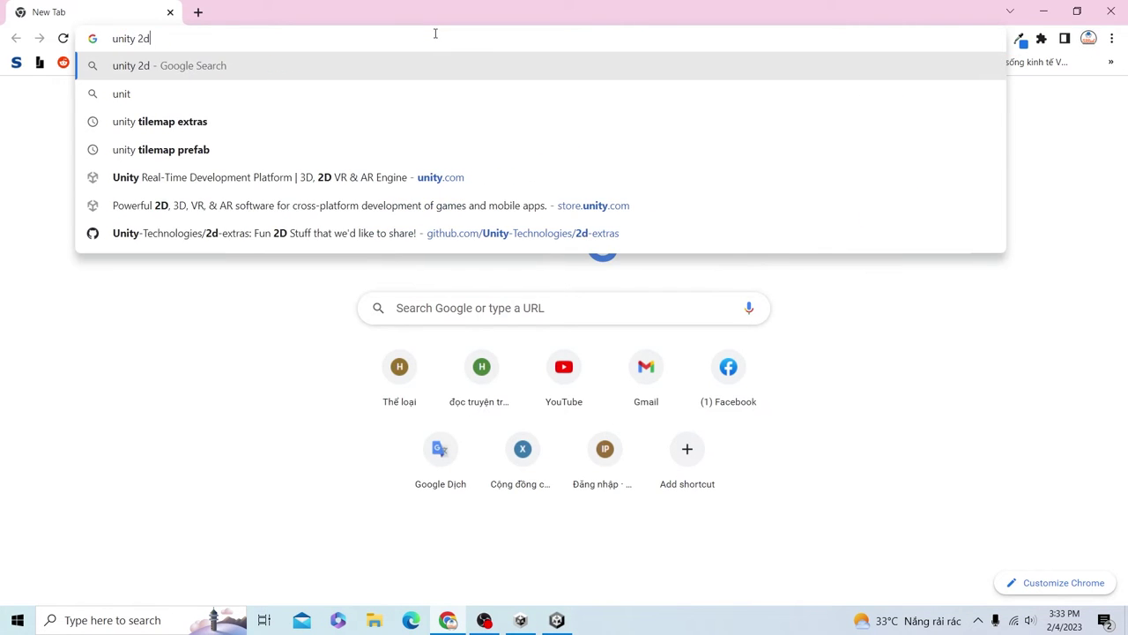
{"action": "type", "text": "ex"}
{"action": "key", "text": "Down"}
{"action": "key", "text": "Down"}
{"action": "key", "text": "Return"}
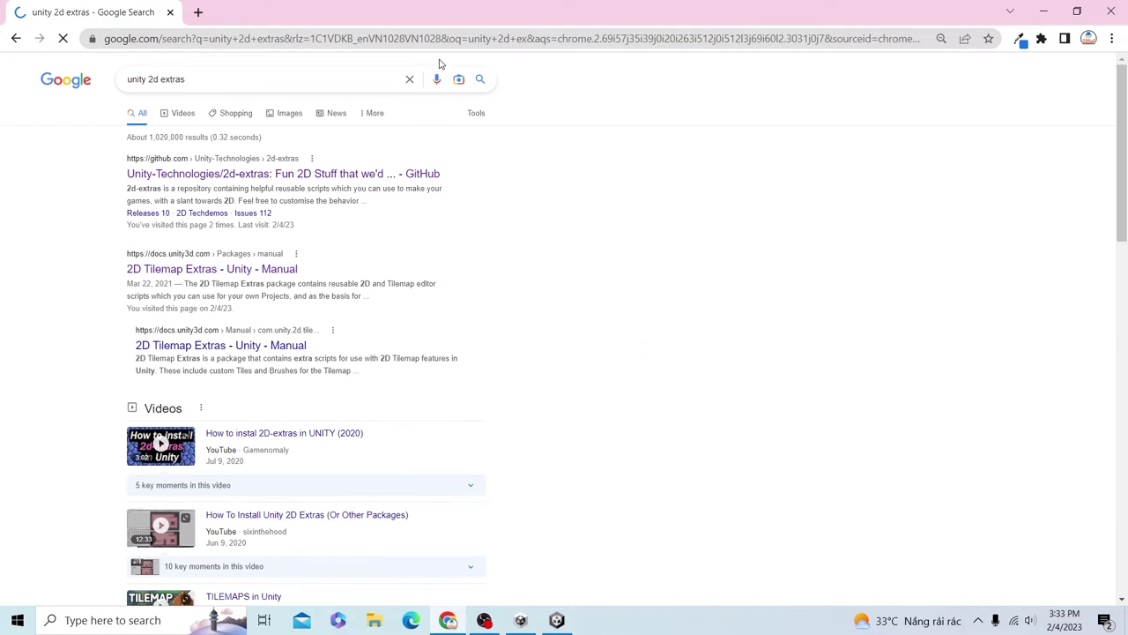
{"action": "left_click", "coordinate": [388, 183]}
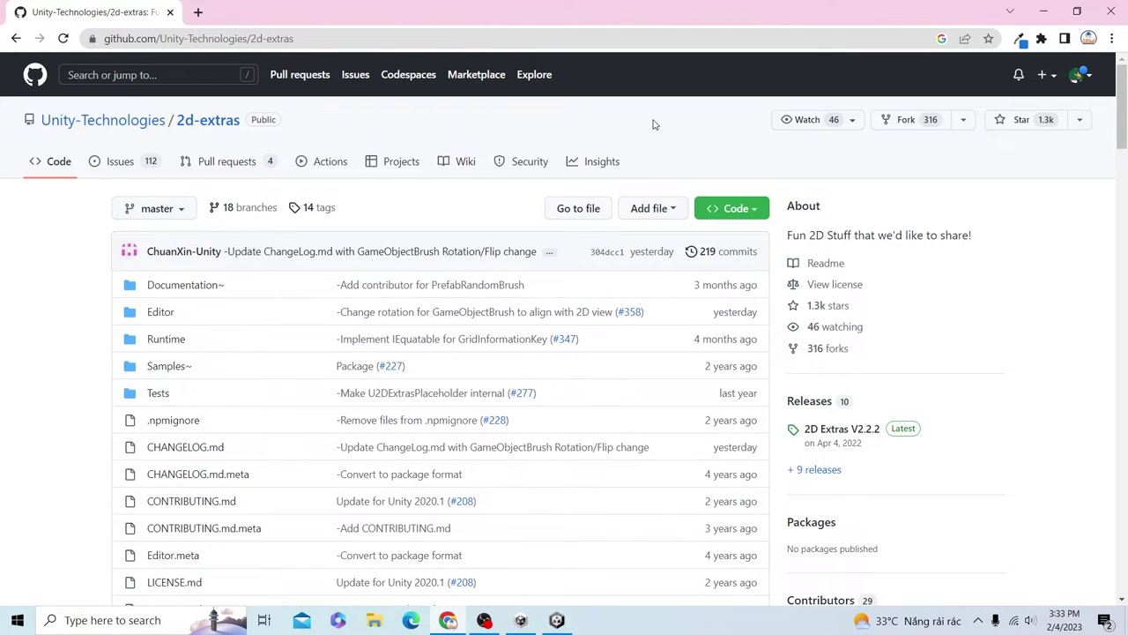
{"action": "left_click", "coordinate": [756, 210]}
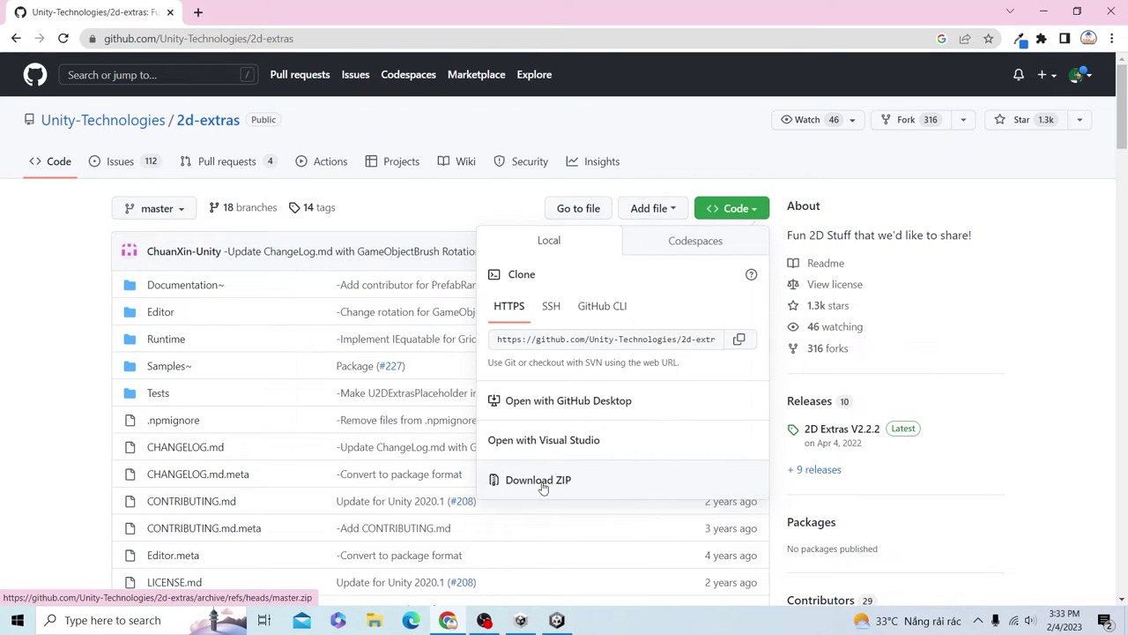
Browse on disk to Topdown shooter > Packages > com.unity.2d.tilemap.extras in File Explorer
{"action": "left_click", "coordinate": [1121, 19]}
{"action": "right_click", "coordinate": [624, 551]}
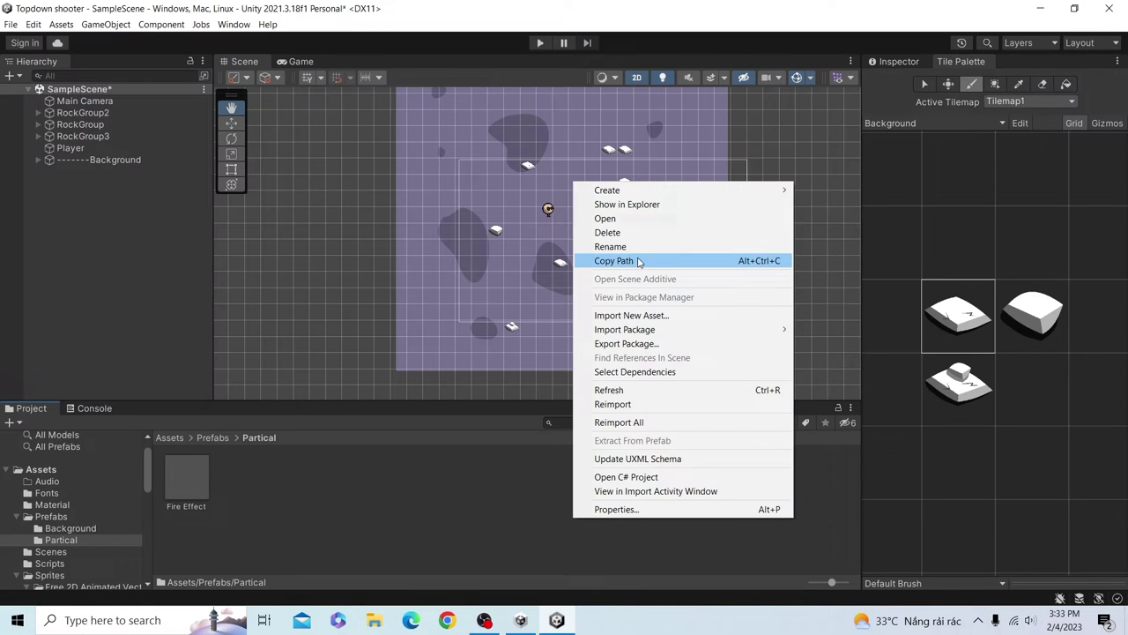
{"action": "left_click", "coordinate": [633, 205]}
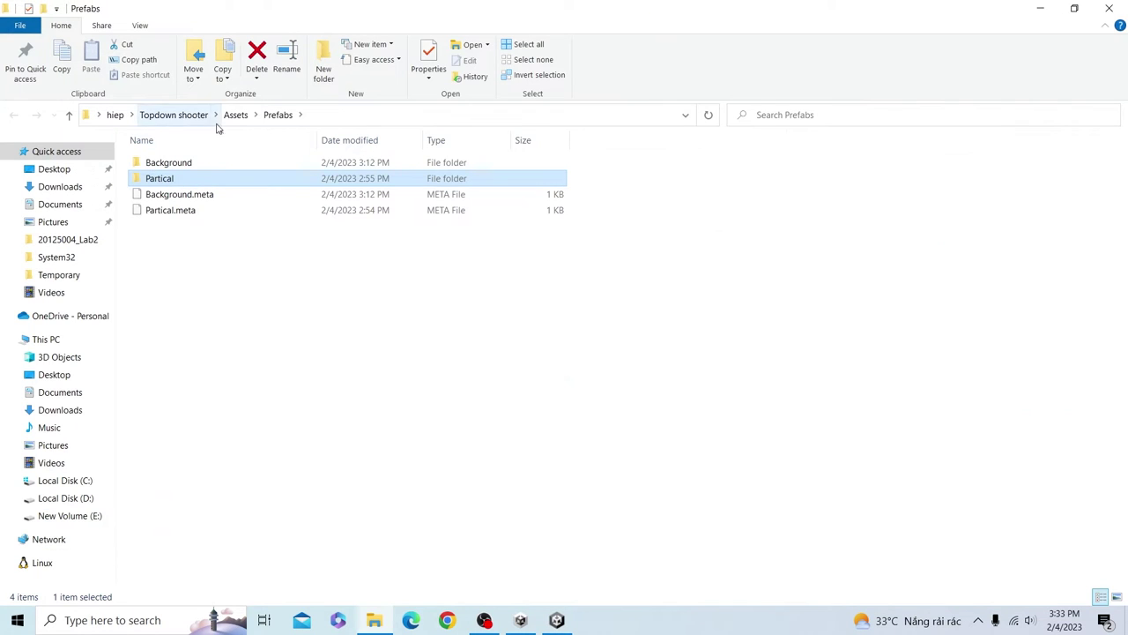
{"action": "left_click", "coordinate": [234, 118]}
{"action": "left_click", "coordinate": [185, 121]}
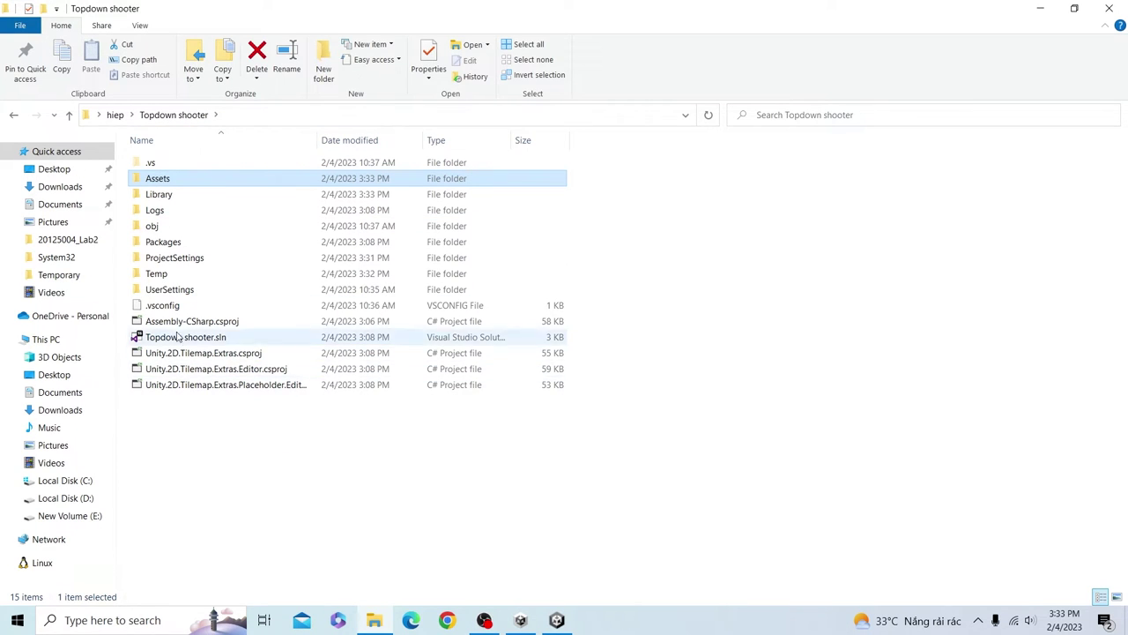
{"action": "double_click", "coordinate": [167, 245]}
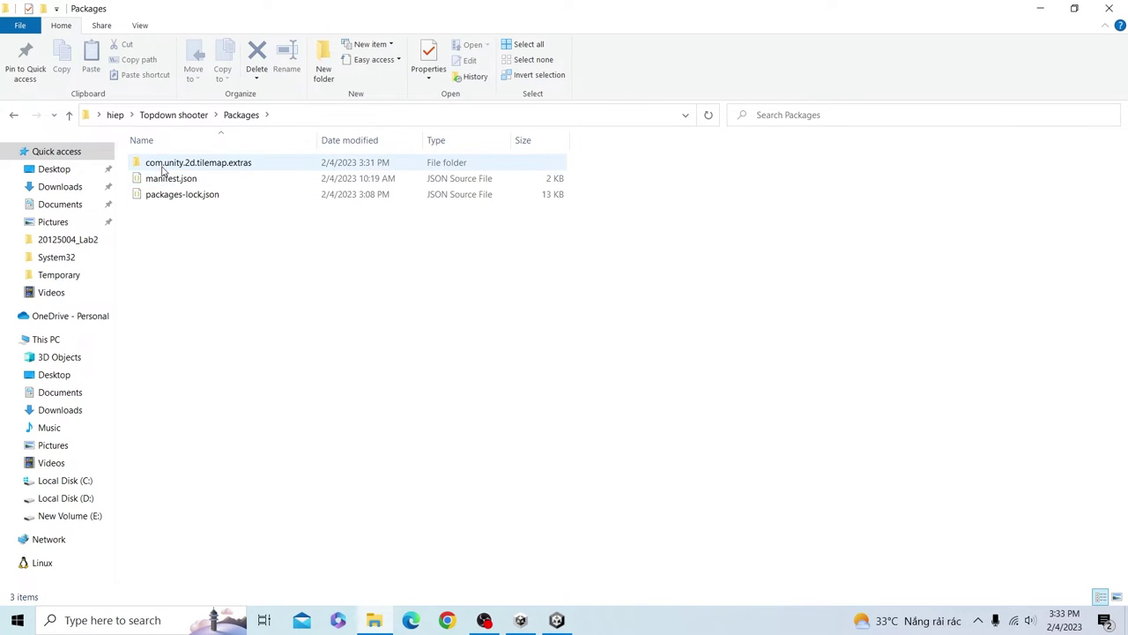
{"action": "mouse_move", "coordinate": [174, 173]}
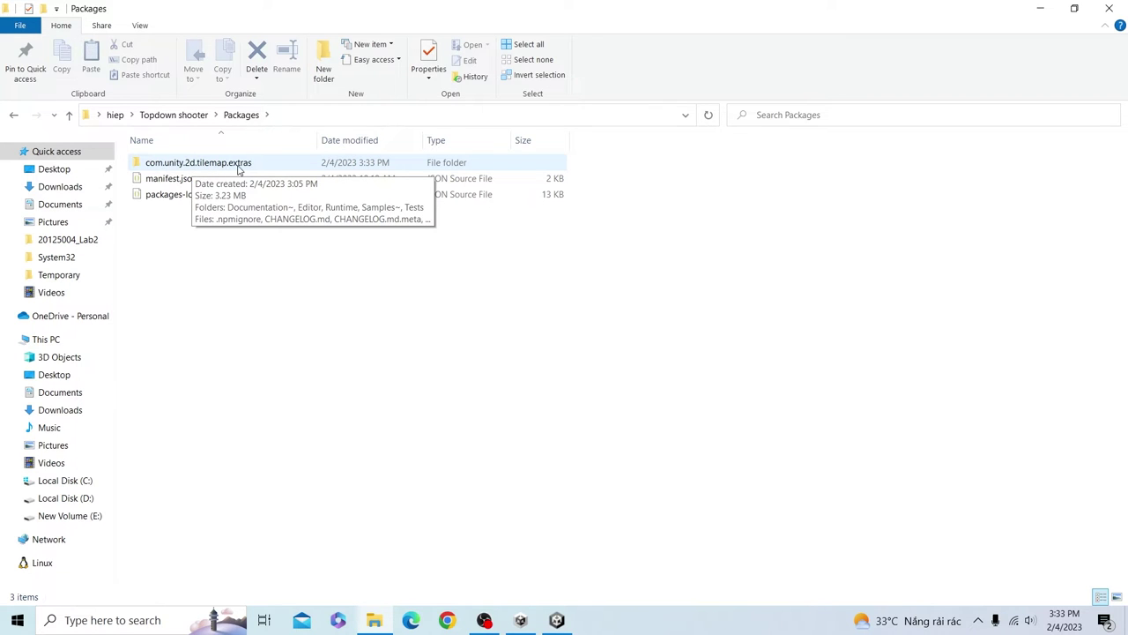
{"action": "double_click", "coordinate": [237, 169]}
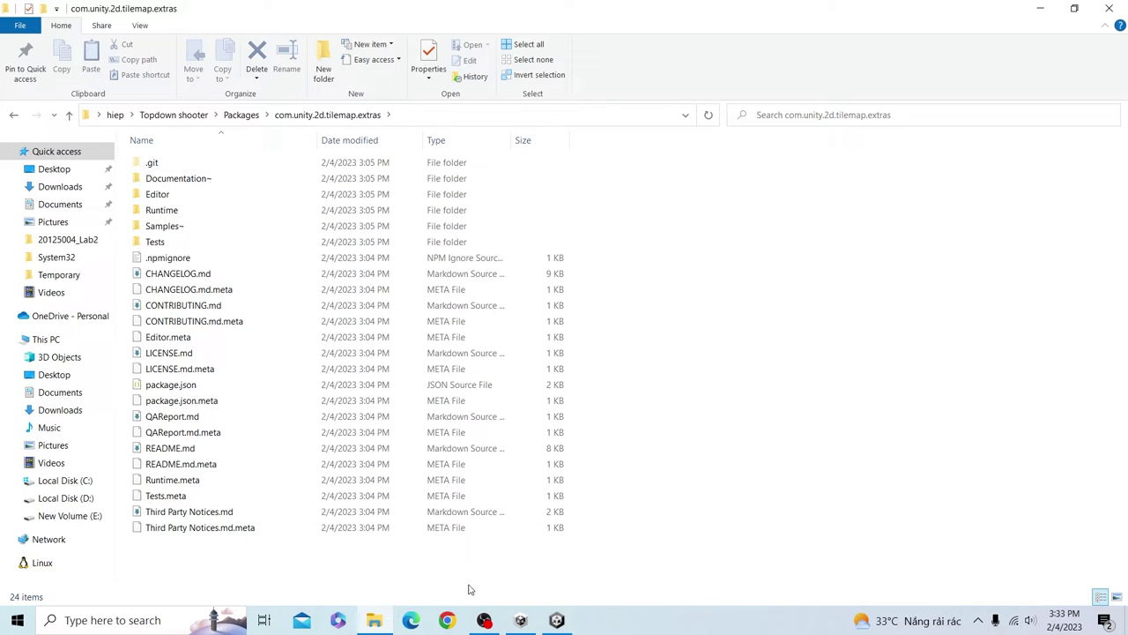
{"action": "left_click", "coordinate": [1109, 8]}
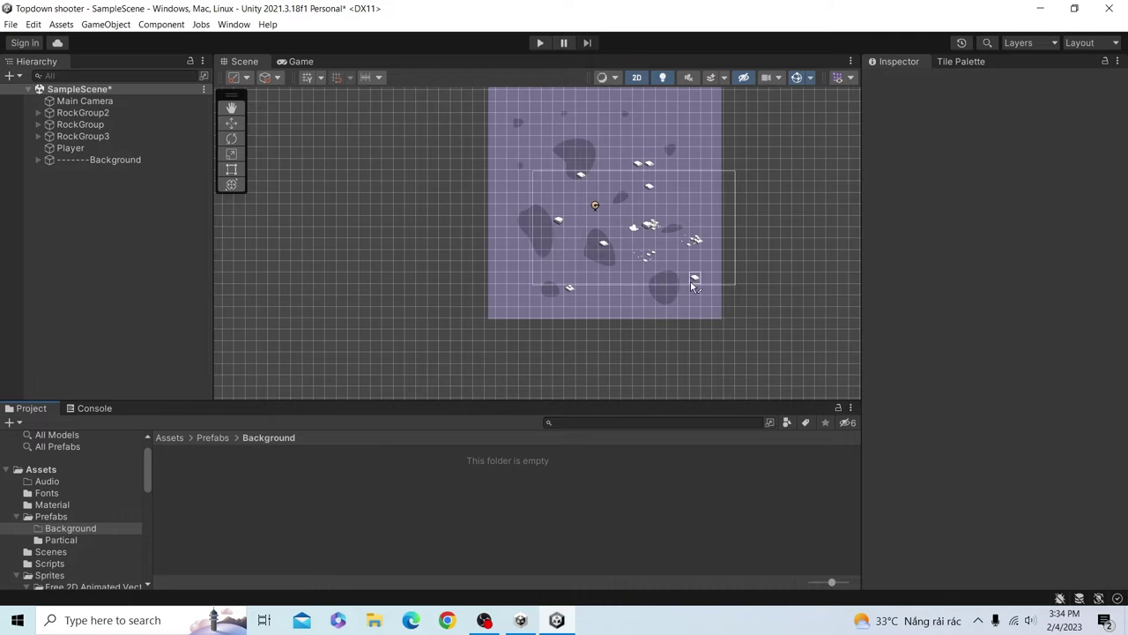
{"action": "left_click", "coordinate": [231, 107]}
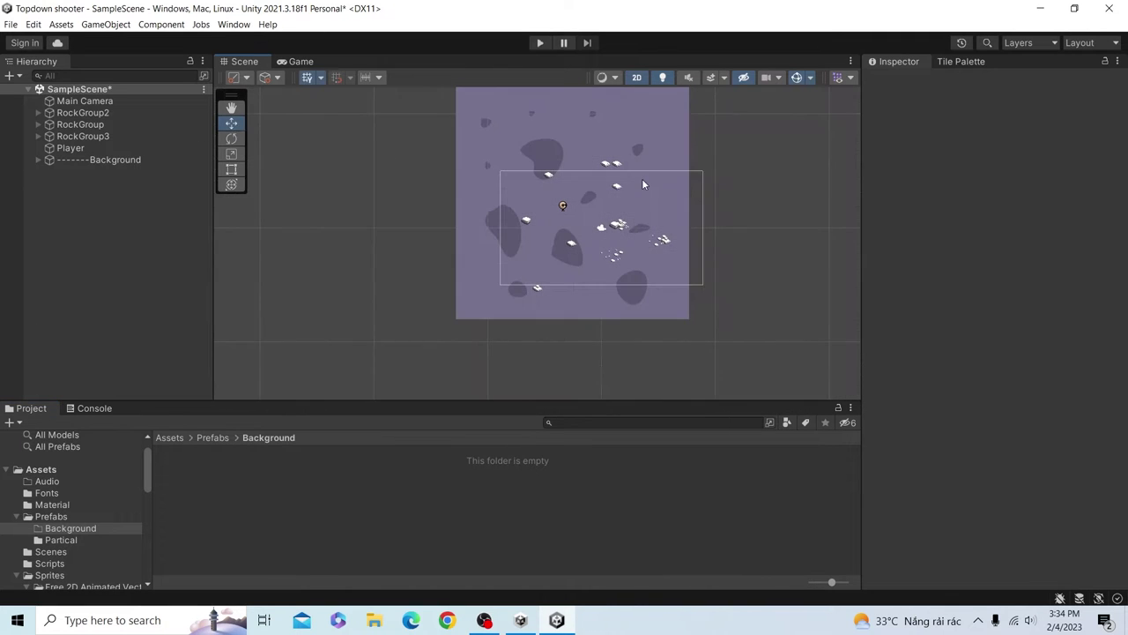
{"action": "left_click_drag", "start_coordinate": [643, 178], "coordinate": [575, 190]}
{"action": "key", "text": "w"}
{"action": "scroll", "coordinate": [523, 276], "scroll_direction": "up", "scroll_amount": 3}
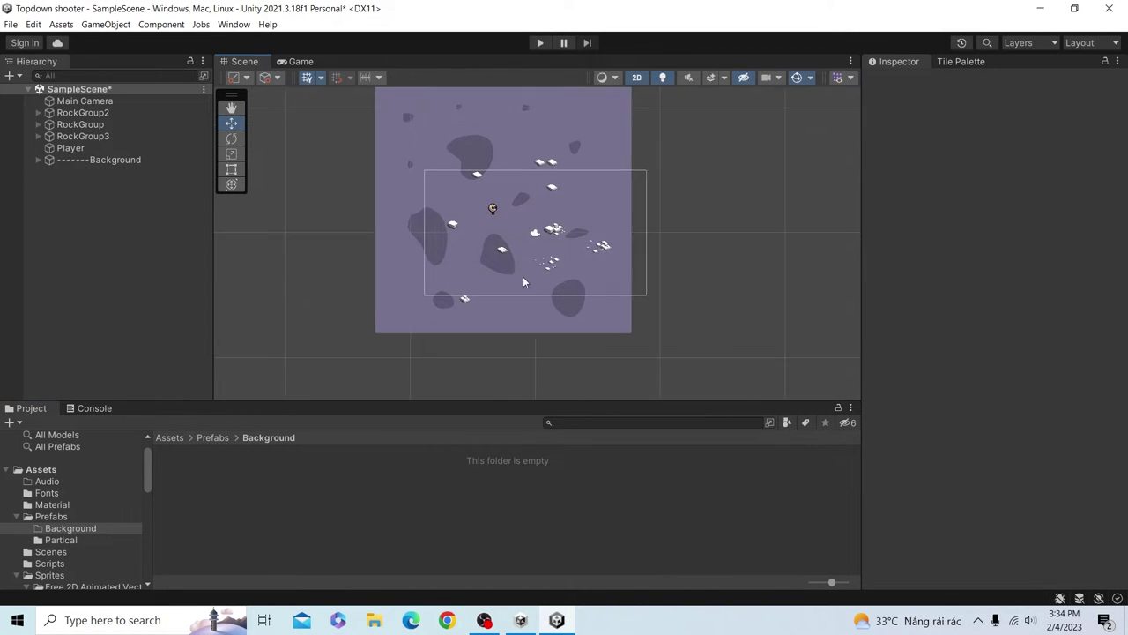
{"action": "left_click", "coordinate": [81, 113]}
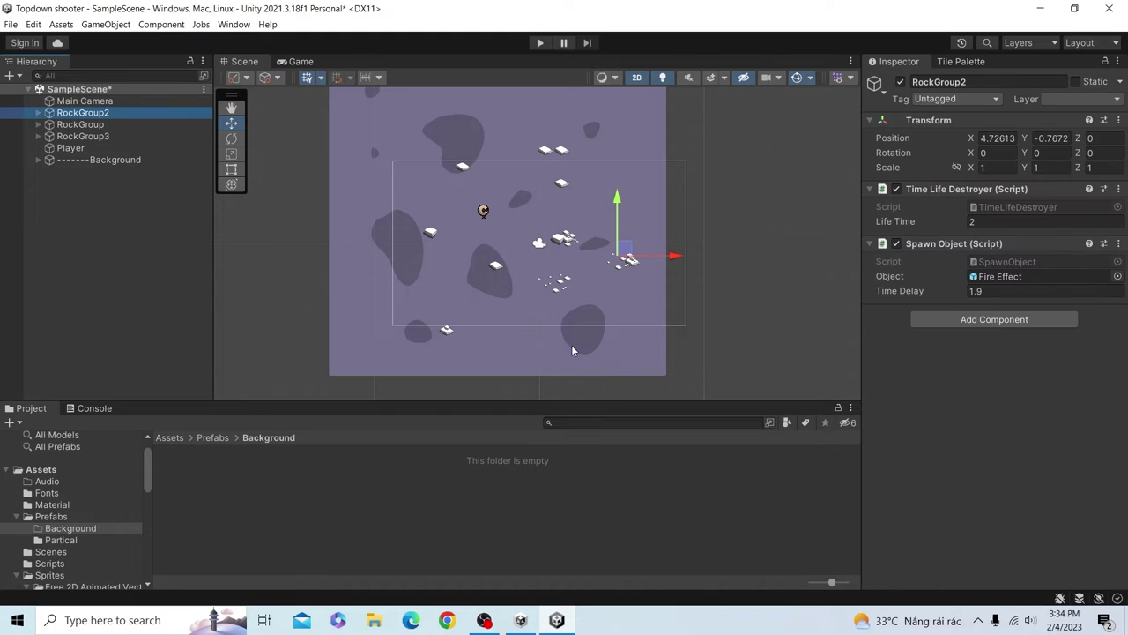
{"action": "scroll", "coordinate": [590, 346], "scroll_direction": "up", "scroll_amount": 2}
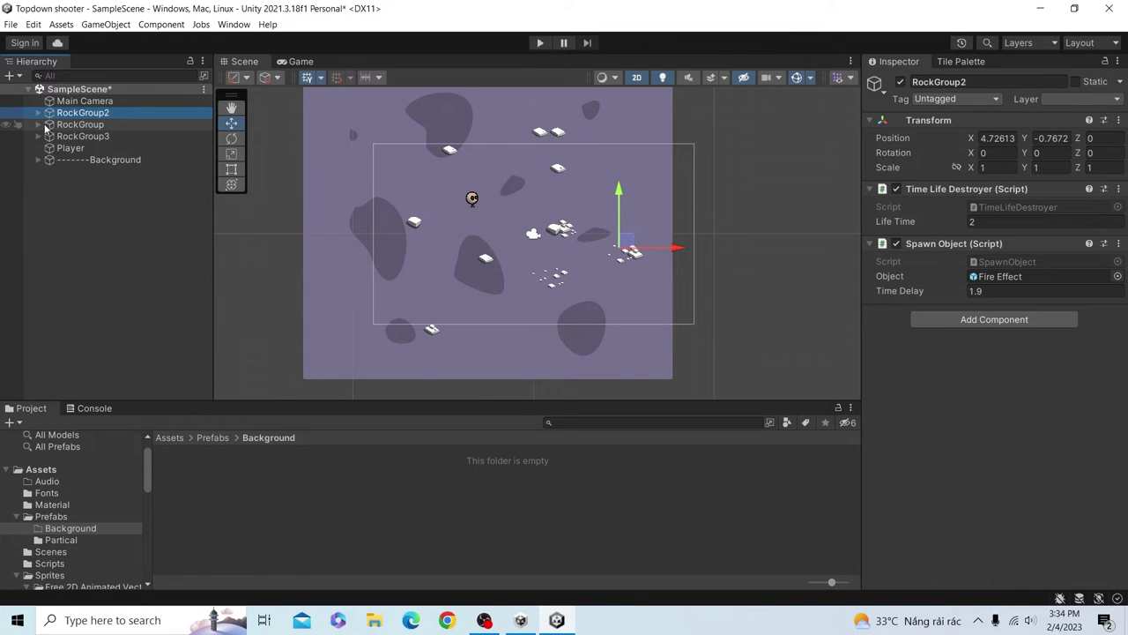
{"action": "left_click", "coordinate": [38, 124]}
{"action": "left_click", "coordinate": [71, 124]}
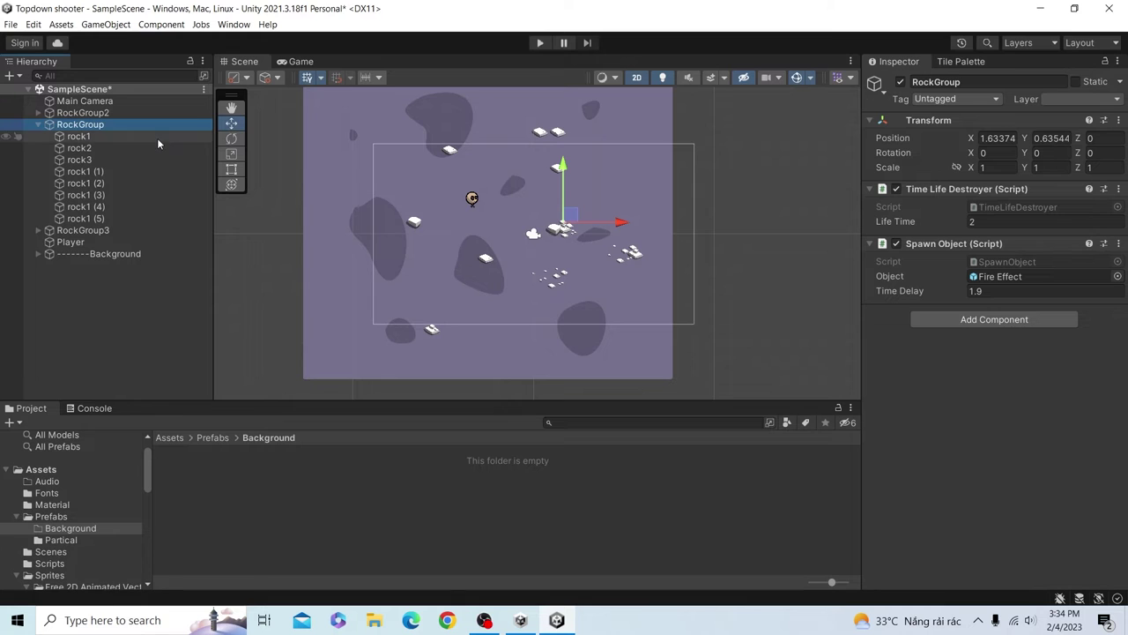
{"action": "double_click", "coordinate": [106, 125]}
{"action": "left_click", "coordinate": [101, 139]}
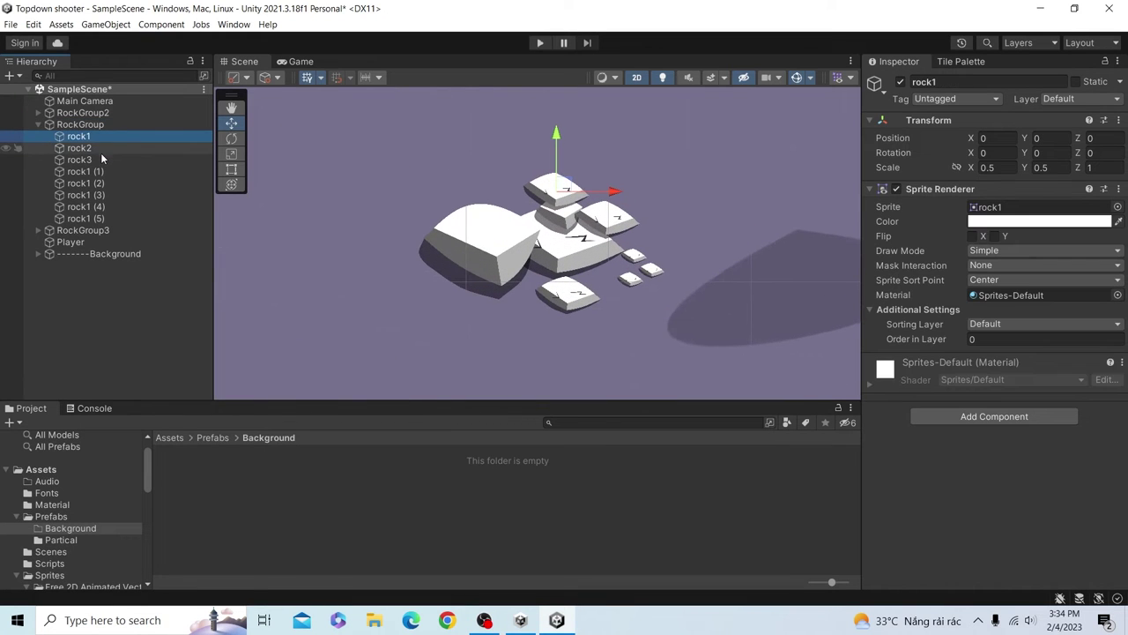
{"action": "left_click", "coordinate": [111, 172]}
{"action": "double_click", "coordinate": [81, 125]}
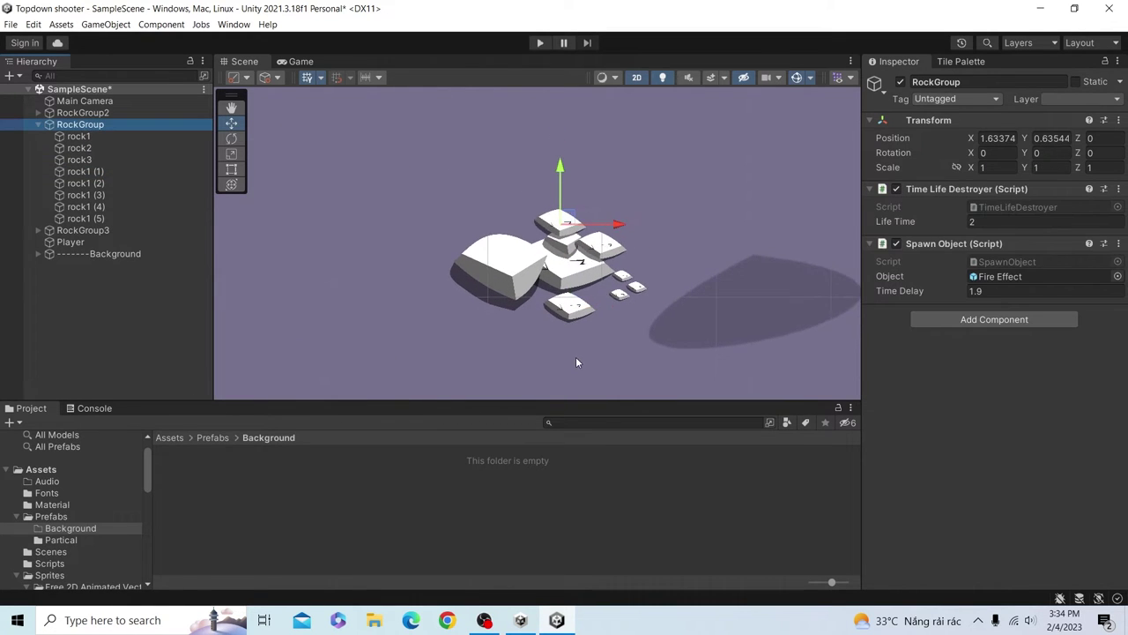
{"action": "scroll", "coordinate": [573, 349], "scroll_direction": "down", "scroll_amount": 2}
{"action": "scroll", "coordinate": [569, 335], "scroll_direction": "down", "scroll_amount": 2}
{"action": "scroll", "coordinate": [568, 330], "scroll_direction": "down", "scroll_amount": 2}
{"action": "scroll", "coordinate": [568, 330], "scroll_direction": "down", "scroll_amount": 2}
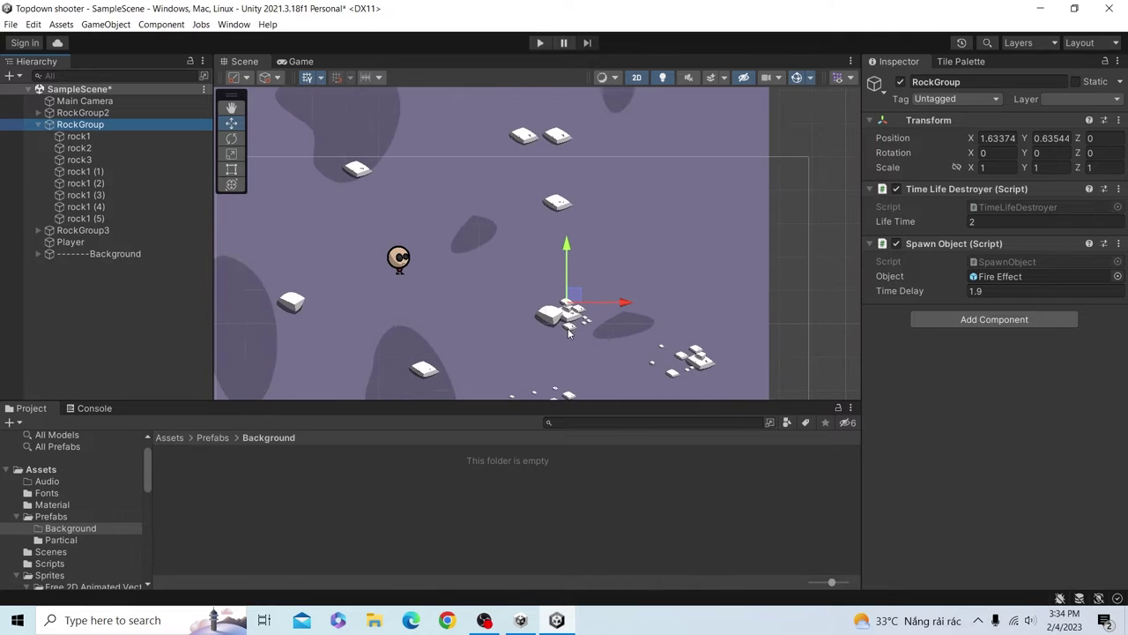
{"action": "middle_click_drag", "start_coordinate": [568, 328], "coordinate": [597, 266]}
{"action": "scroll", "coordinate": [600, 246], "scroll_direction": "down", "scroll_amount": 2}
{"action": "scroll", "coordinate": [599, 247], "scroll_direction": "down", "scroll_amount": 1}
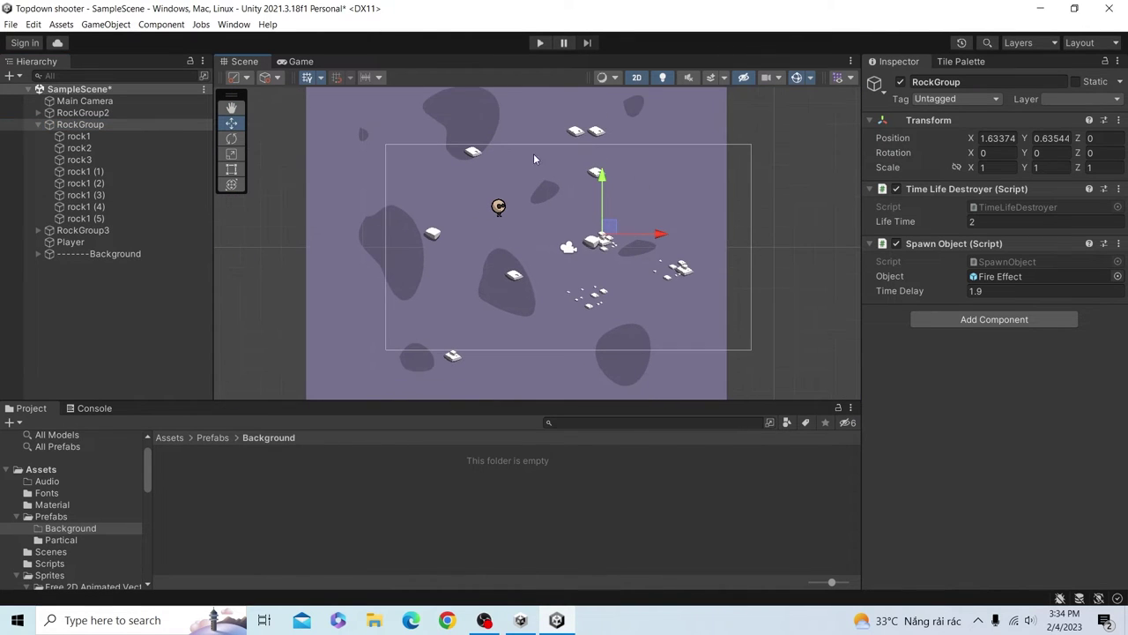
{"action": "left_click", "coordinate": [40, 129]}
{"action": "left_click", "coordinate": [39, 125]}
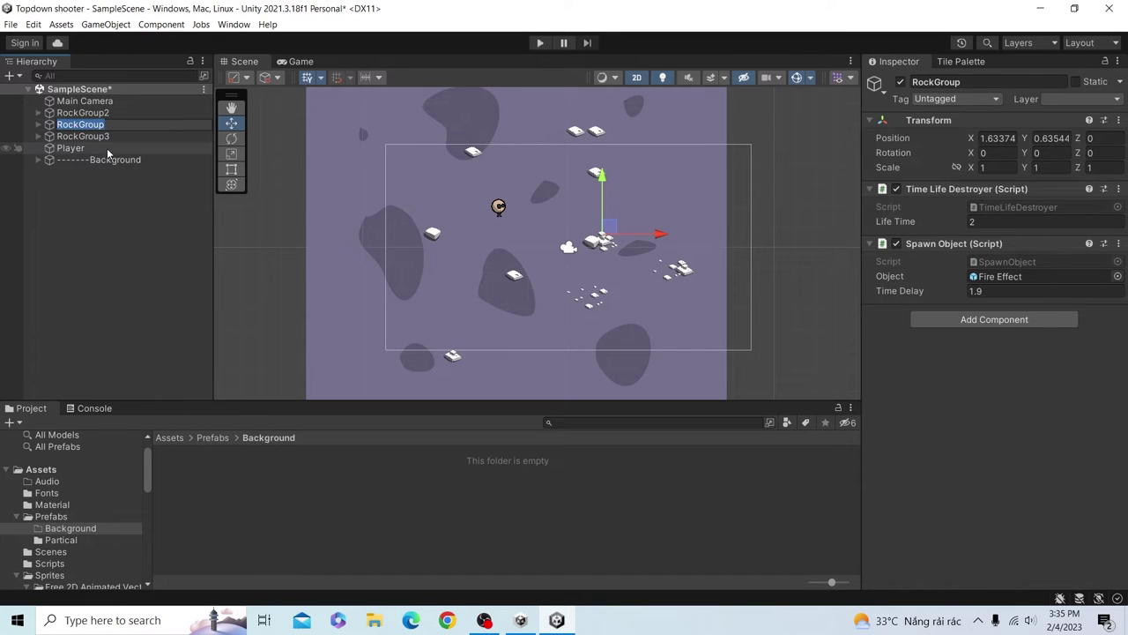
Drag RockGroup, then RockGroup2 and RockGroup3, from the Hierarchy into Prefabs/Background
{"action": "left_click", "coordinate": [88, 138]}
{"action": "left_click", "coordinate": [93, 129]}
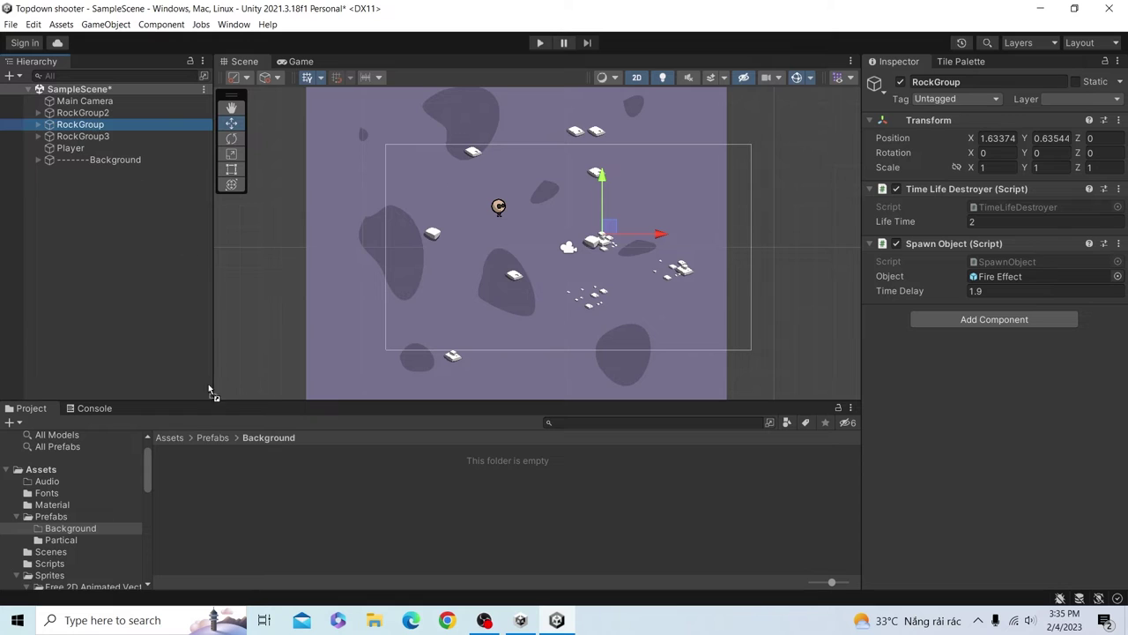
{"action": "left_click", "coordinate": [201, 458]}
{"action": "left_click_drag", "start_coordinate": [201, 495], "coordinate": [201, 492]}
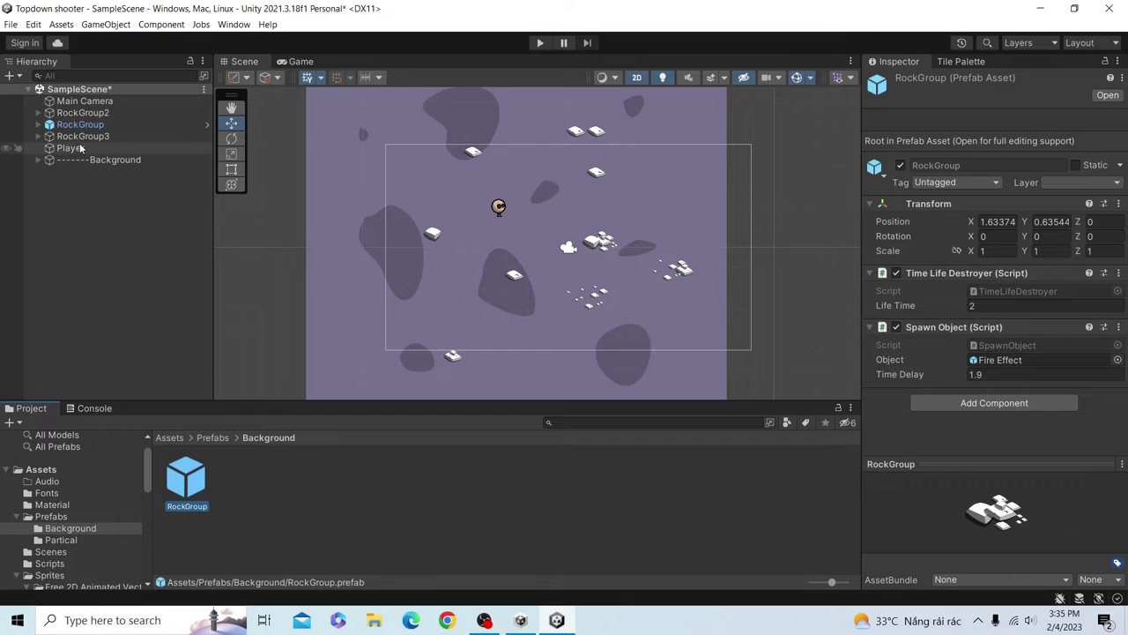
{"action": "left_click_drag", "start_coordinate": [83, 136], "coordinate": [344, 538]}
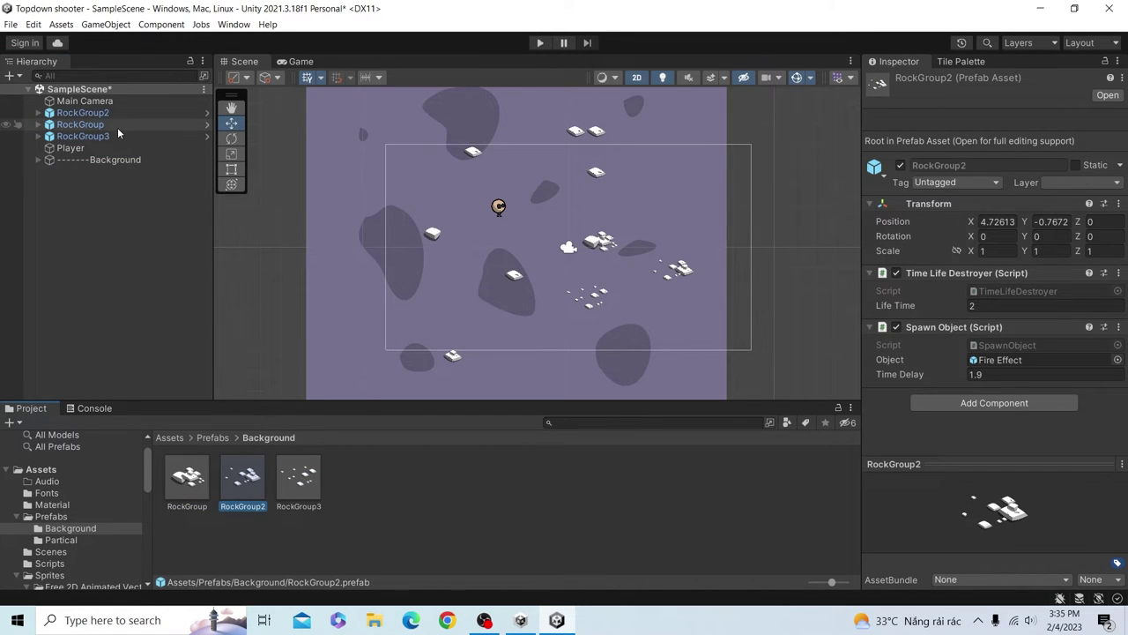
Test-place two RockGroup prefab copies in the scene near the player
{"action": "left_click", "coordinate": [524, 520]}
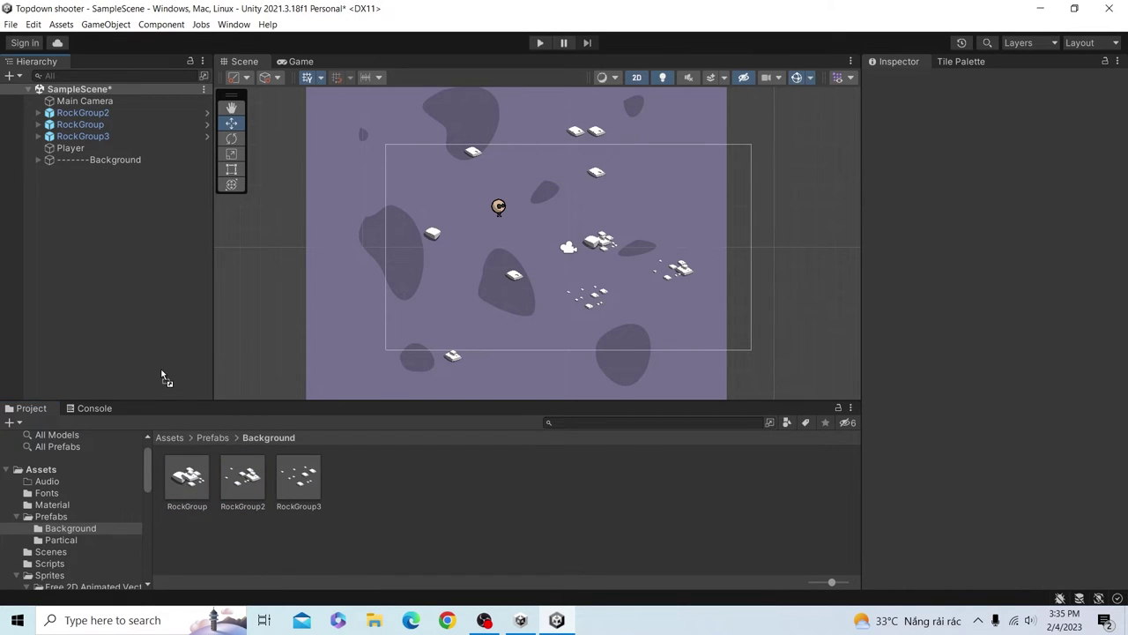
{"action": "left_click_drag", "start_coordinate": [186, 477], "coordinate": [166, 375]}
{"action": "left_click_drag", "start_coordinate": [607, 231], "coordinate": [520, 216]}
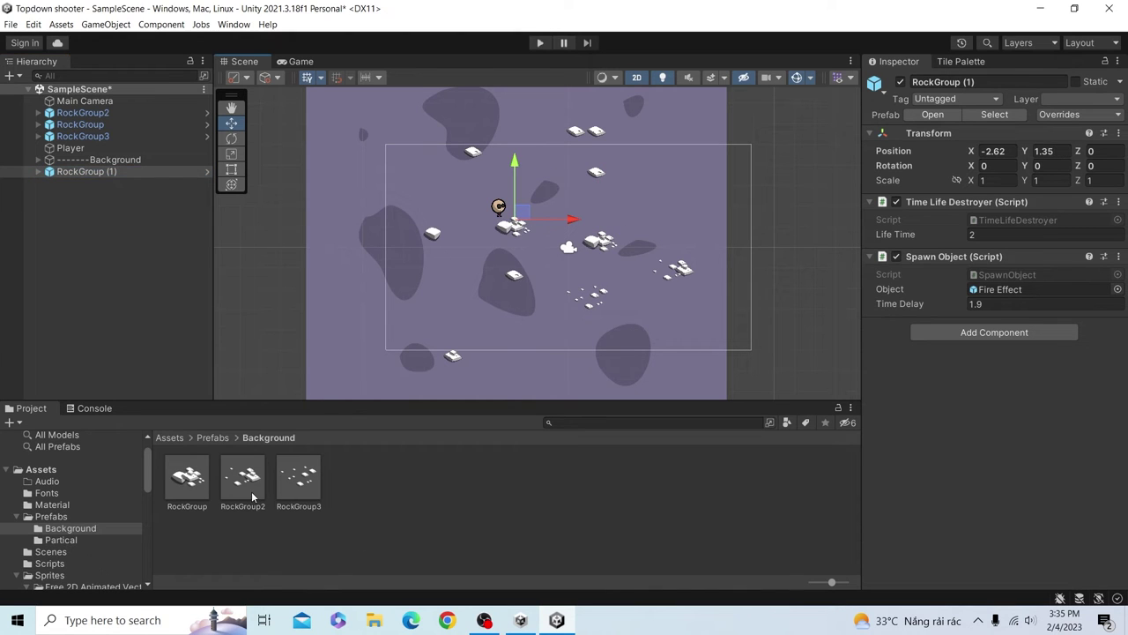
{"action": "left_click_drag", "start_coordinate": [177, 355], "coordinate": [174, 358]}
{"action": "left_click_drag", "start_coordinate": [619, 224], "coordinate": [458, 282]}
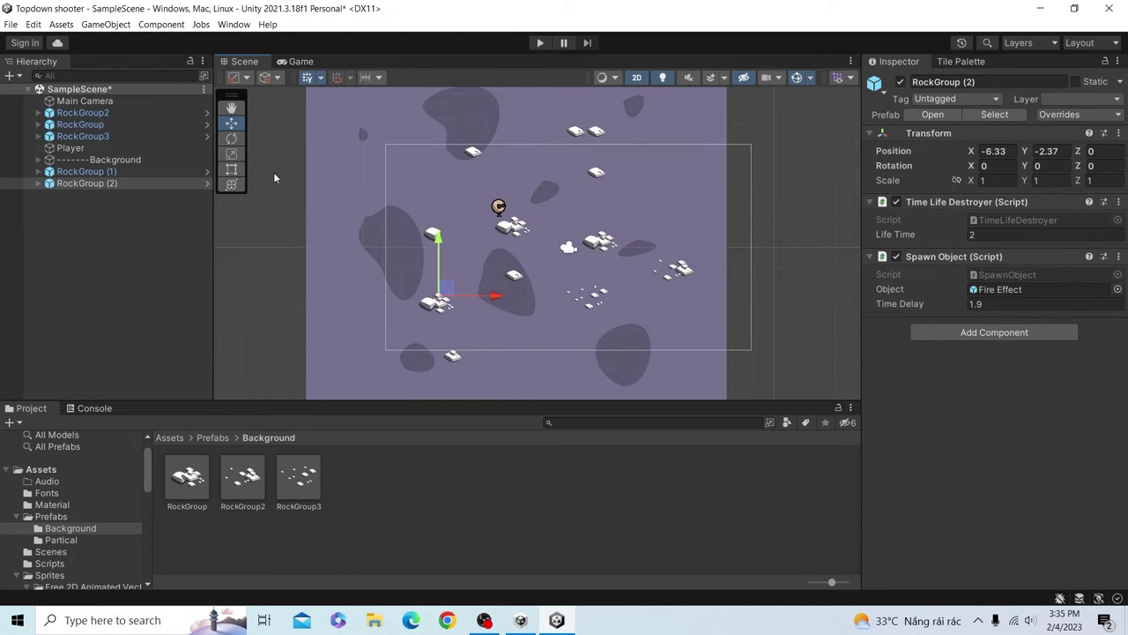
{"action": "left_click", "coordinate": [200, 484]}
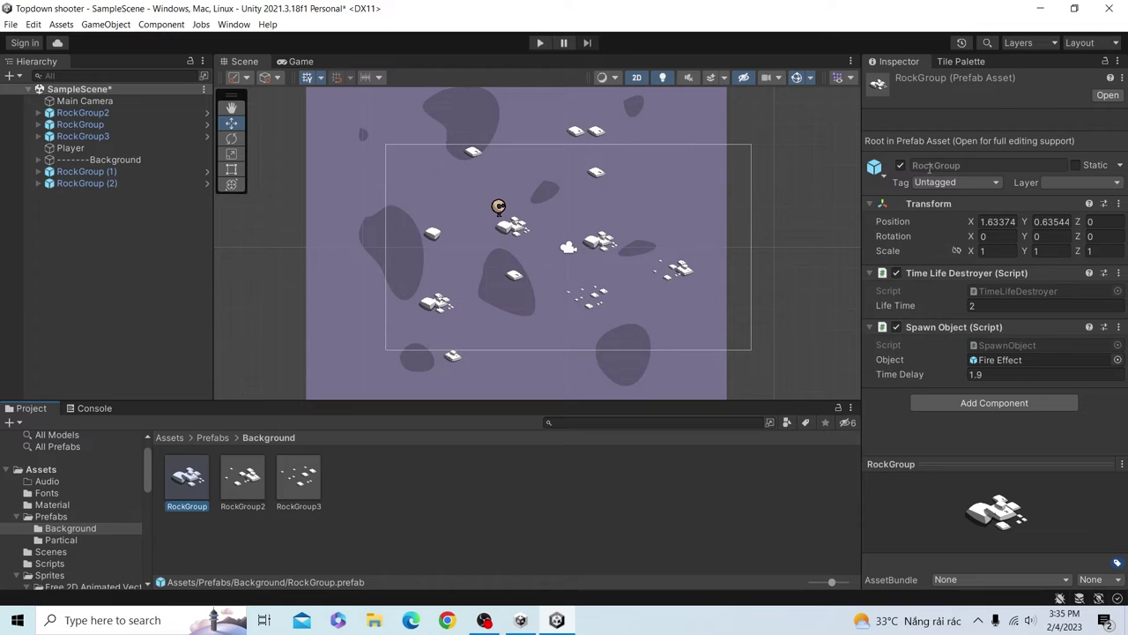
Select all five rock groups in the Hierarchy and delete them
{"action": "left_click", "coordinate": [97, 173]}
{"action": "left_click", "coordinate": [91, 183], "text": "shift"}
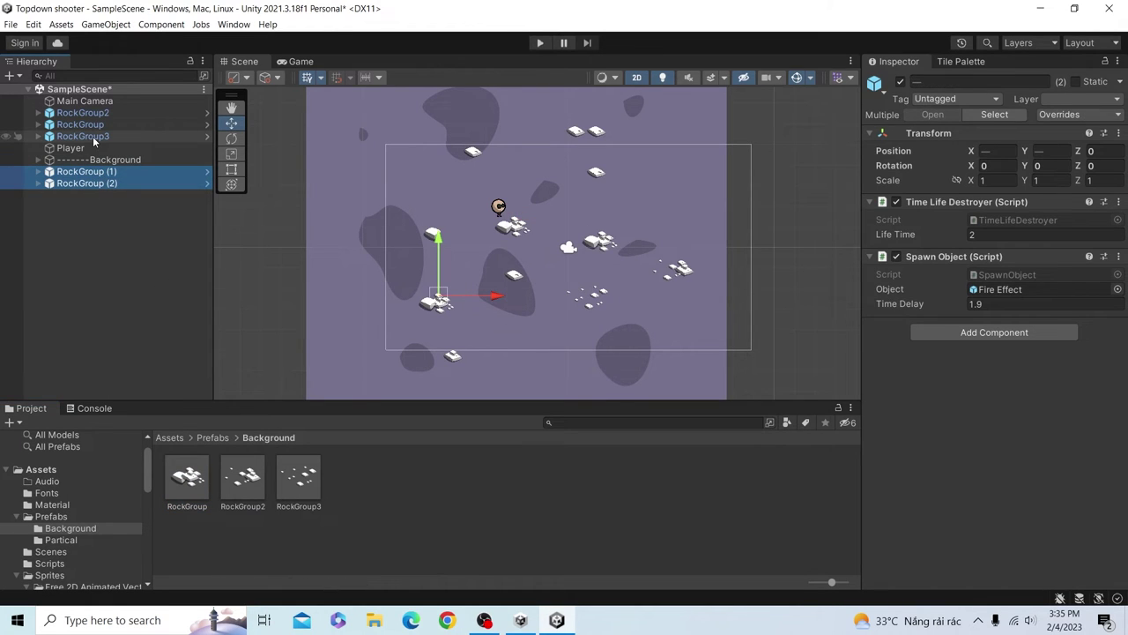
{"action": "left_click", "coordinate": [94, 138], "text": "ctrl"}
{"action": "left_click", "coordinate": [92, 125], "text": "ctrl"}
{"action": "left_click", "coordinate": [91, 114], "text": "ctrl"}
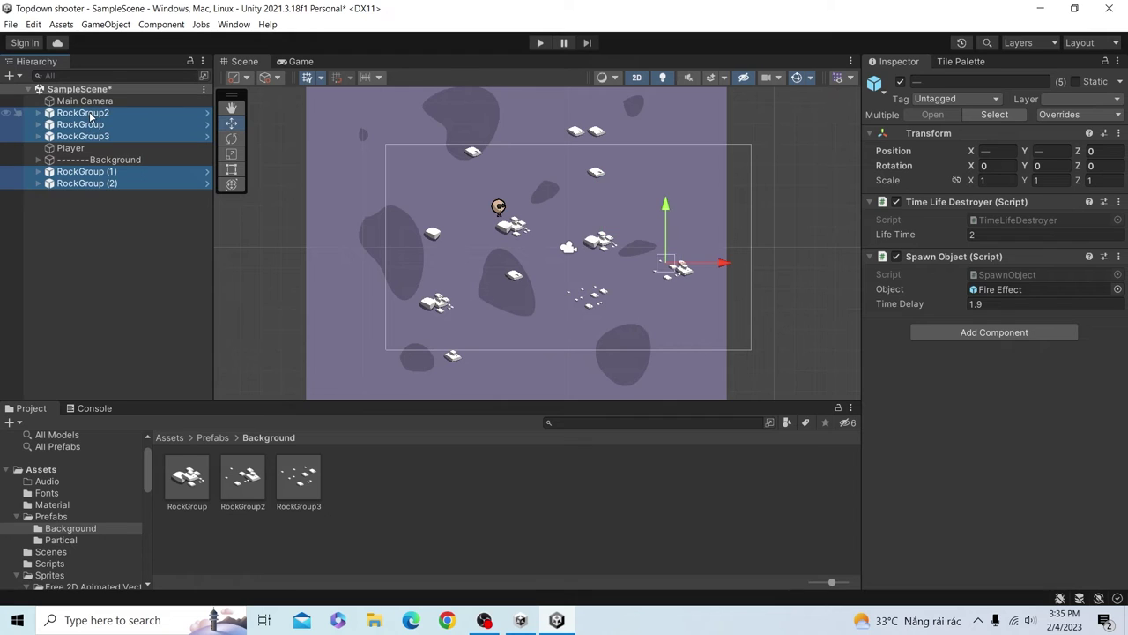
{"action": "key", "text": "Delete"}
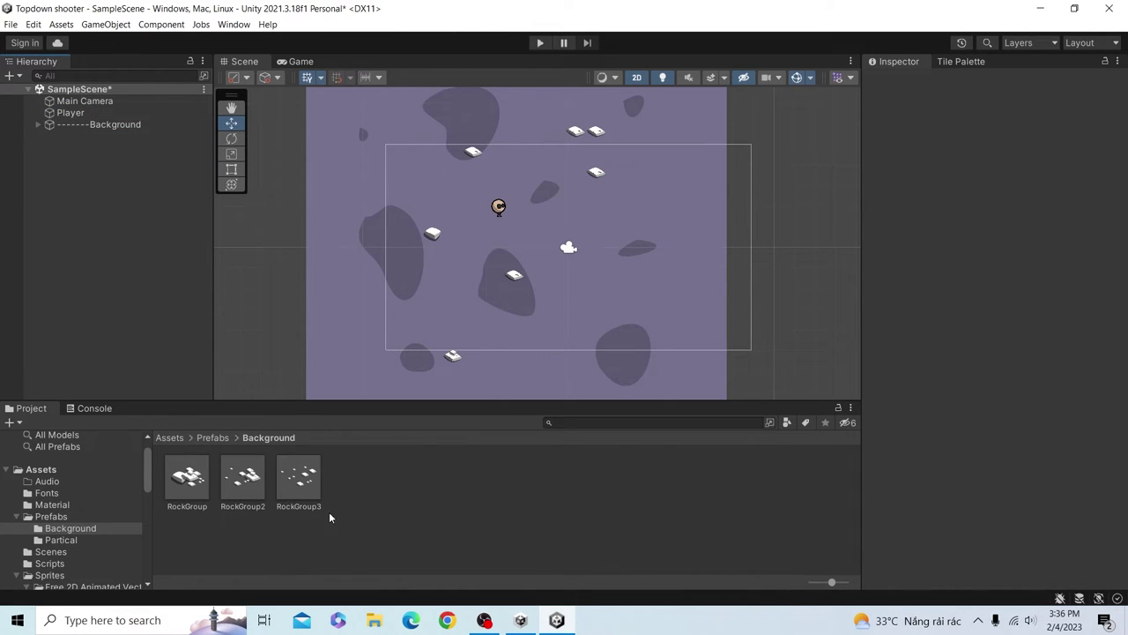
Test-paint a diagonal trail of the second rock tile on Tilemap1, then undo it
{"action": "left_click", "coordinate": [967, 63]}
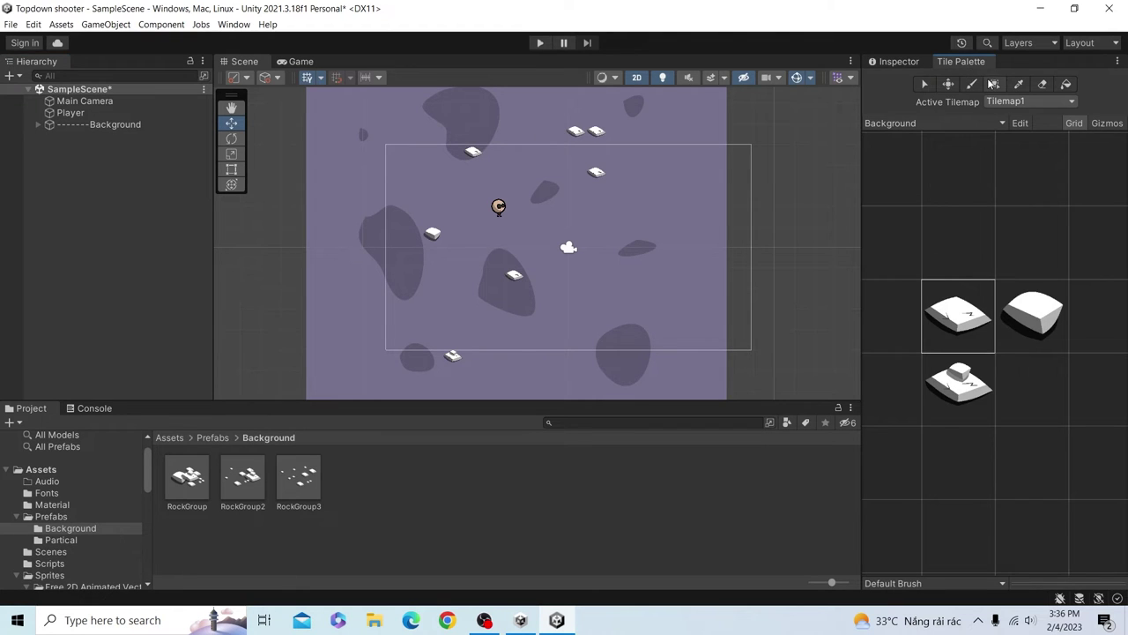
{"action": "scroll", "coordinate": [606, 279], "scroll_direction": "down", "scroll_amount": 1}
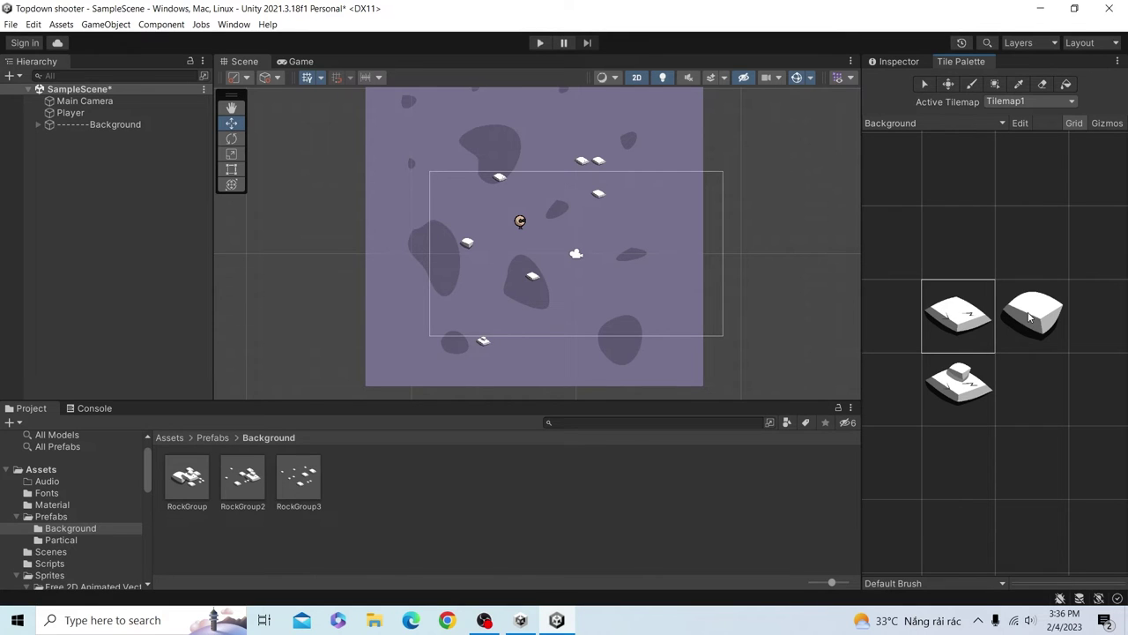
{"action": "left_click", "coordinate": [1030, 318]}
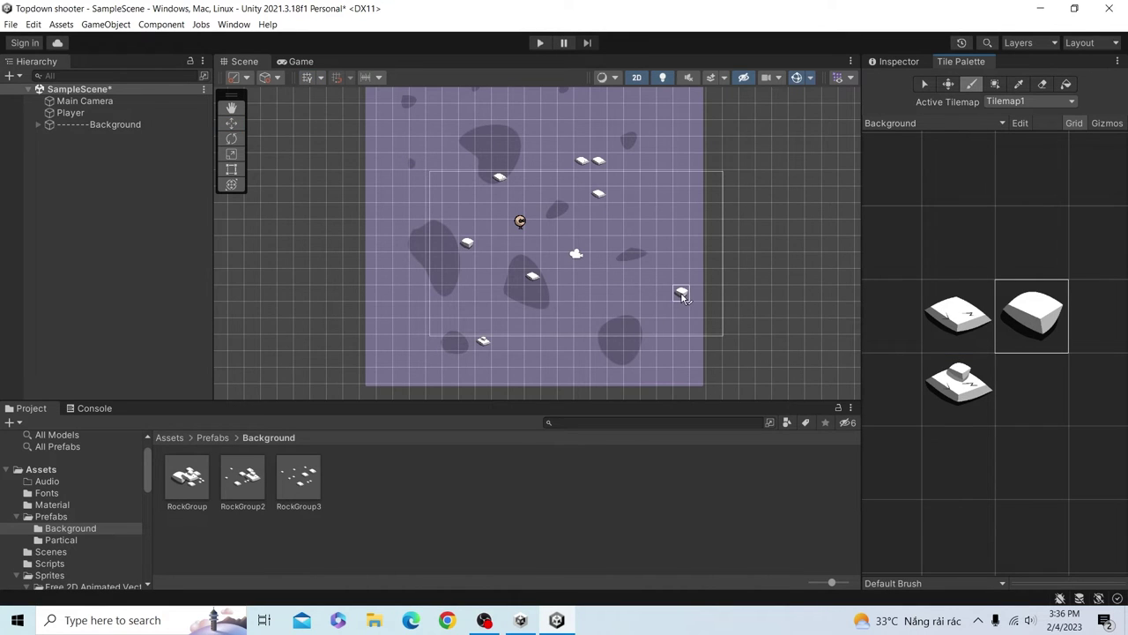
{"action": "left_click_drag", "start_coordinate": [682, 296], "coordinate": [621, 216]}
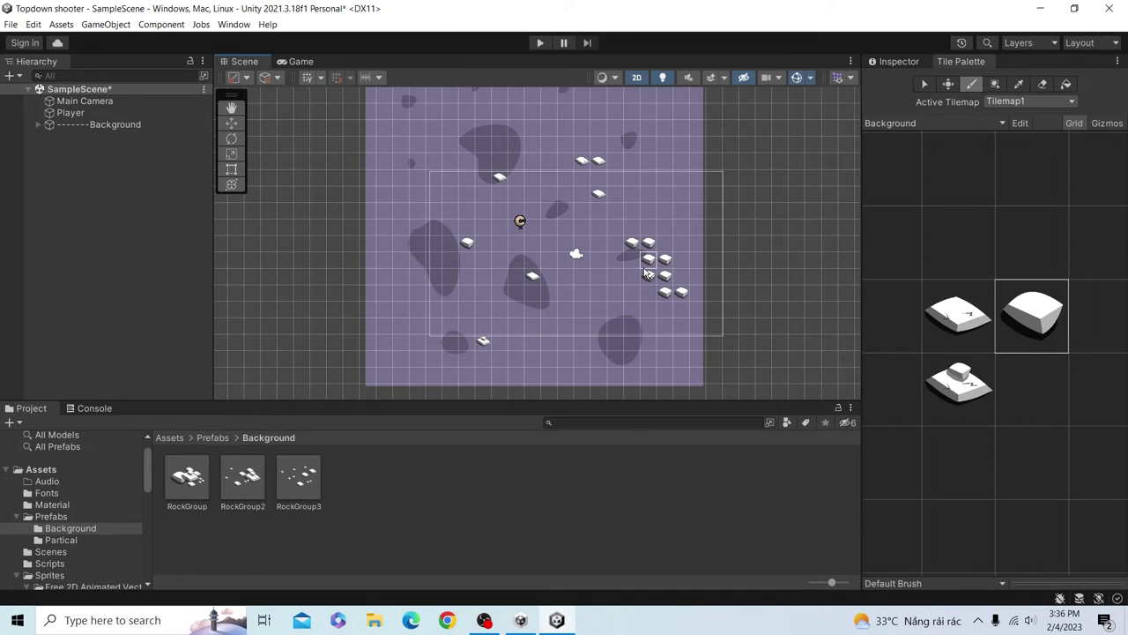
{"action": "key", "text": "ctrl+z"}
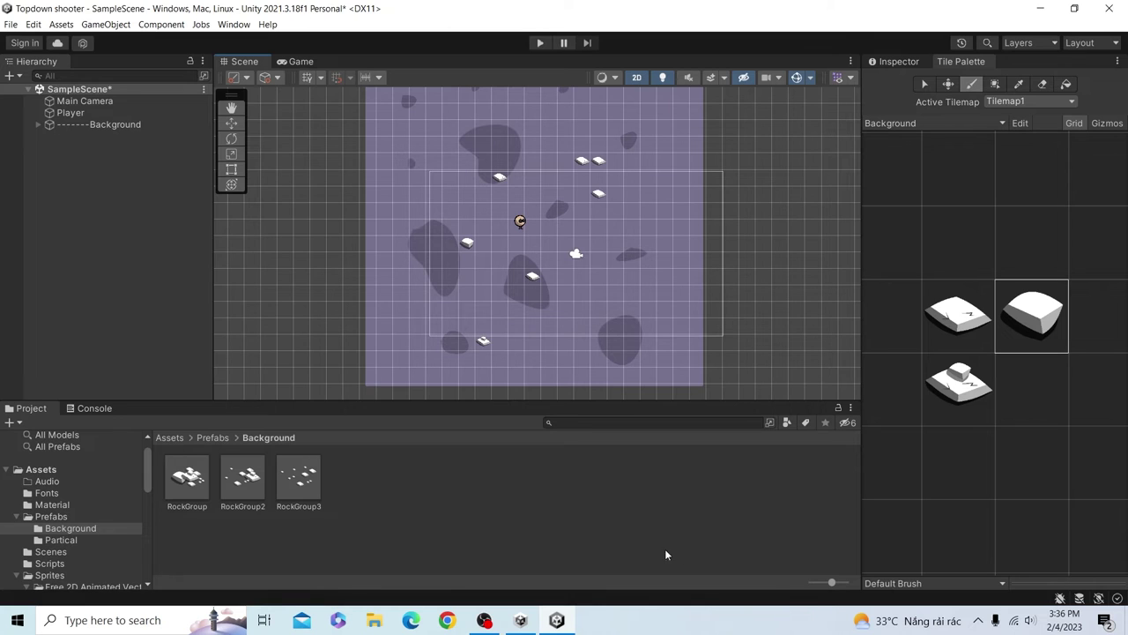
{"action": "left_click", "coordinate": [923, 585]}
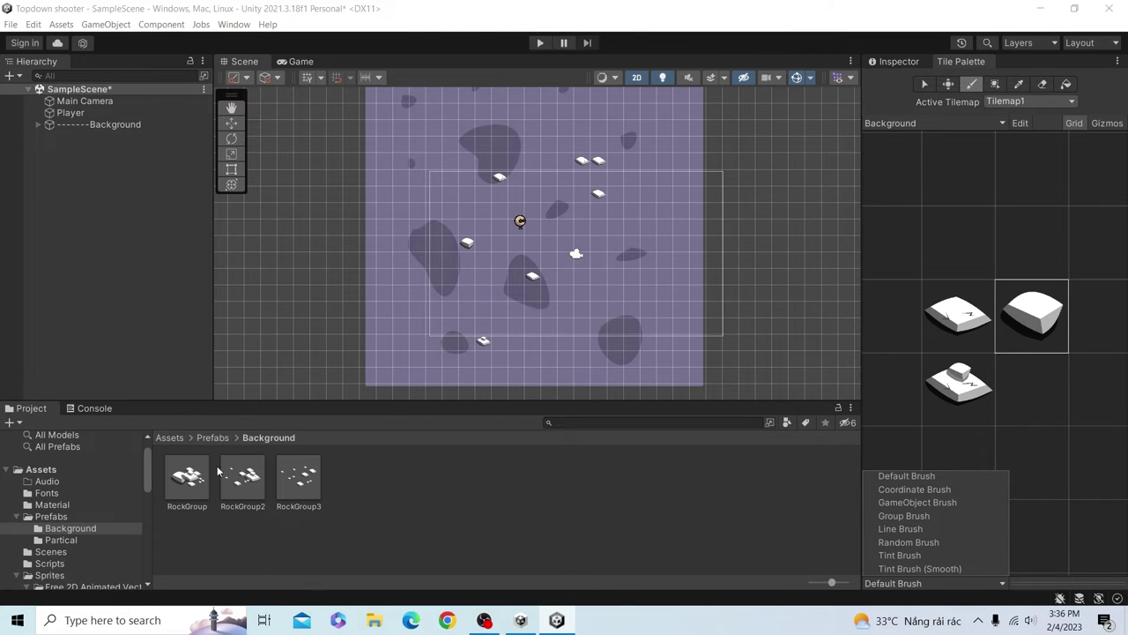
Create a Prefab Brush asset in Prefabs/Background via Create > 2D > Brushes
{"action": "left_click", "coordinate": [457, 476]}
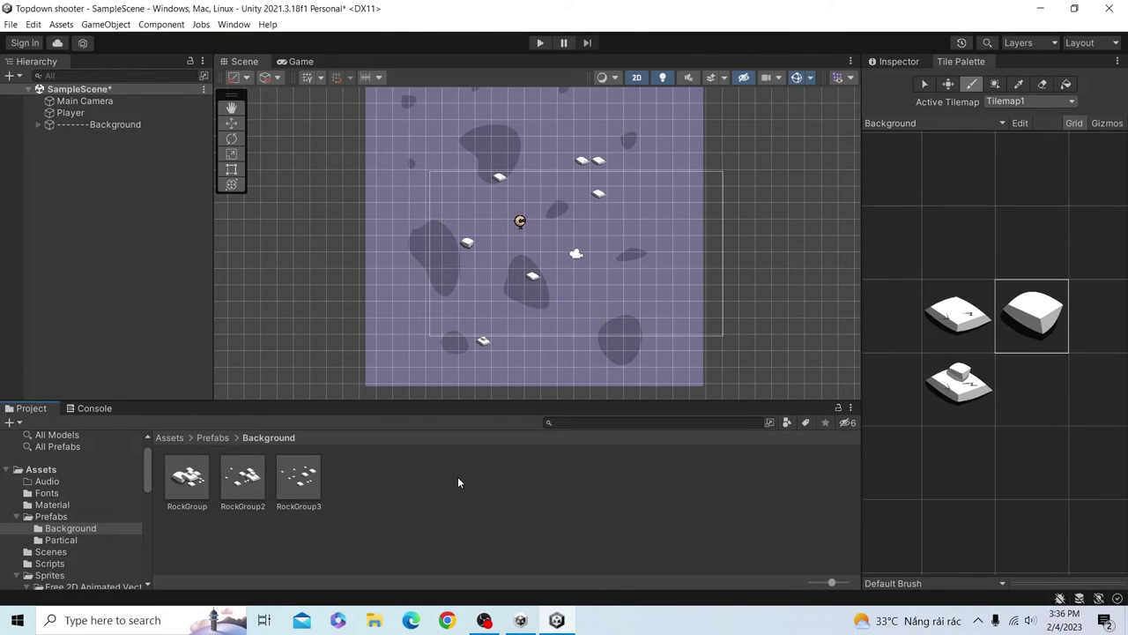
{"action": "right_click", "coordinate": [444, 492]}
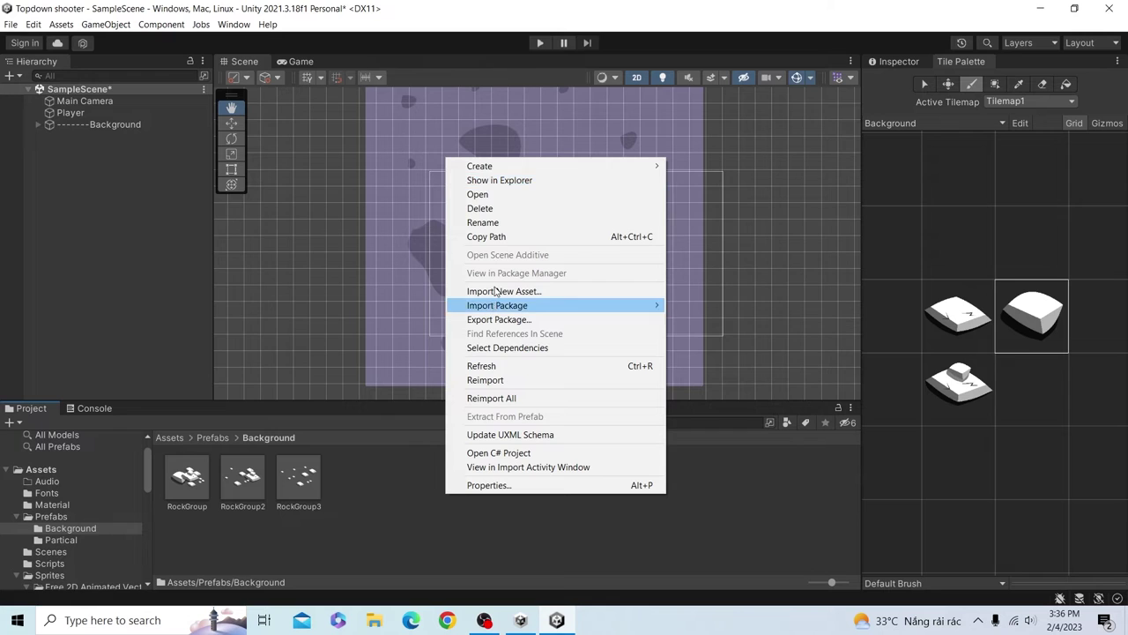
{"action": "mouse_move", "coordinate": [480, 168]}
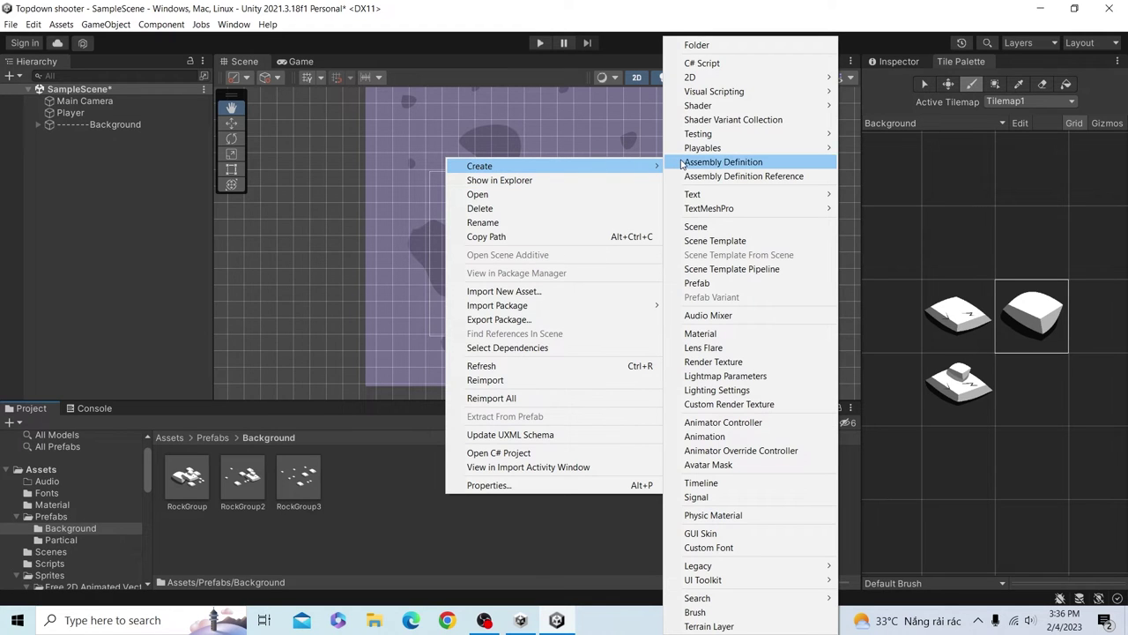
{"action": "mouse_move", "coordinate": [702, 81]}
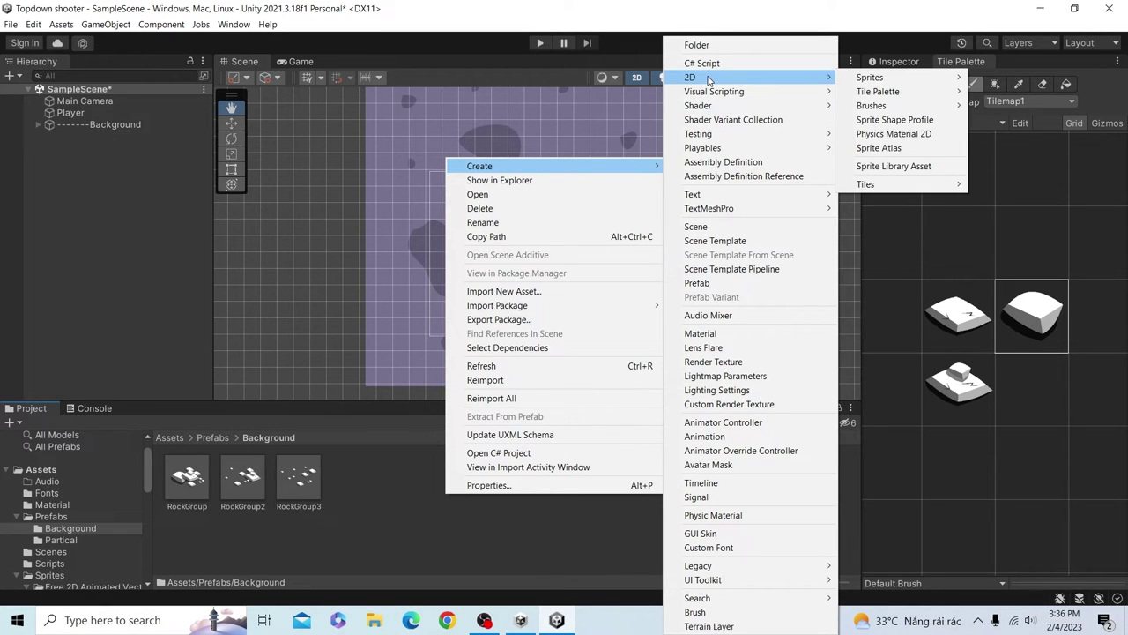
{"action": "mouse_move", "coordinate": [869, 79]}
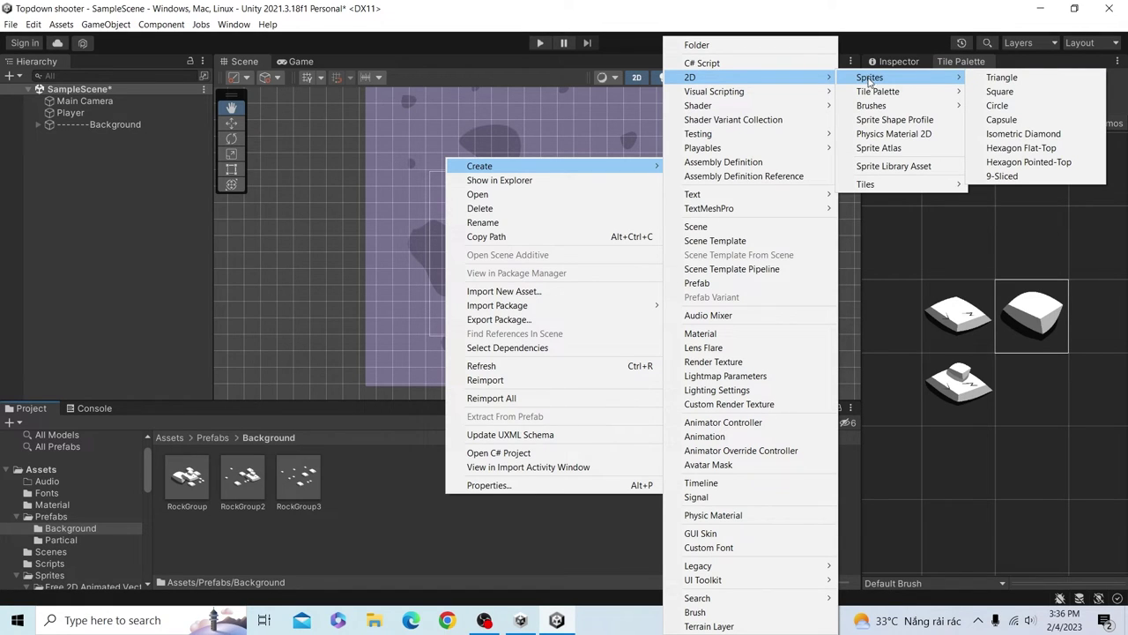
{"action": "mouse_move", "coordinate": [878, 183]}
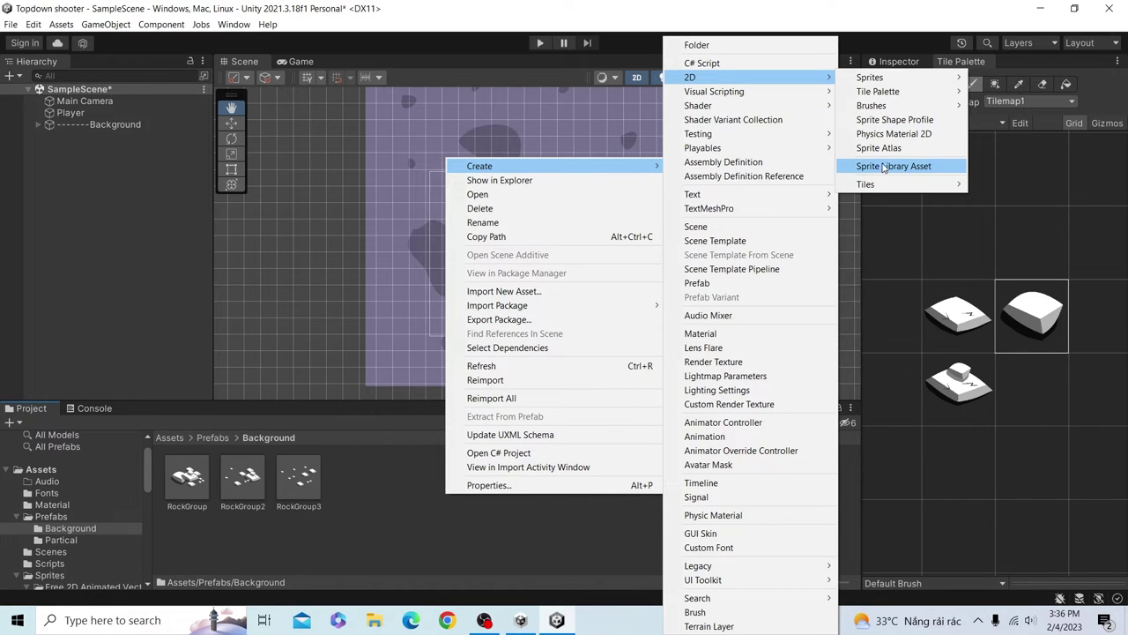
{"action": "mouse_move", "coordinate": [885, 107]}
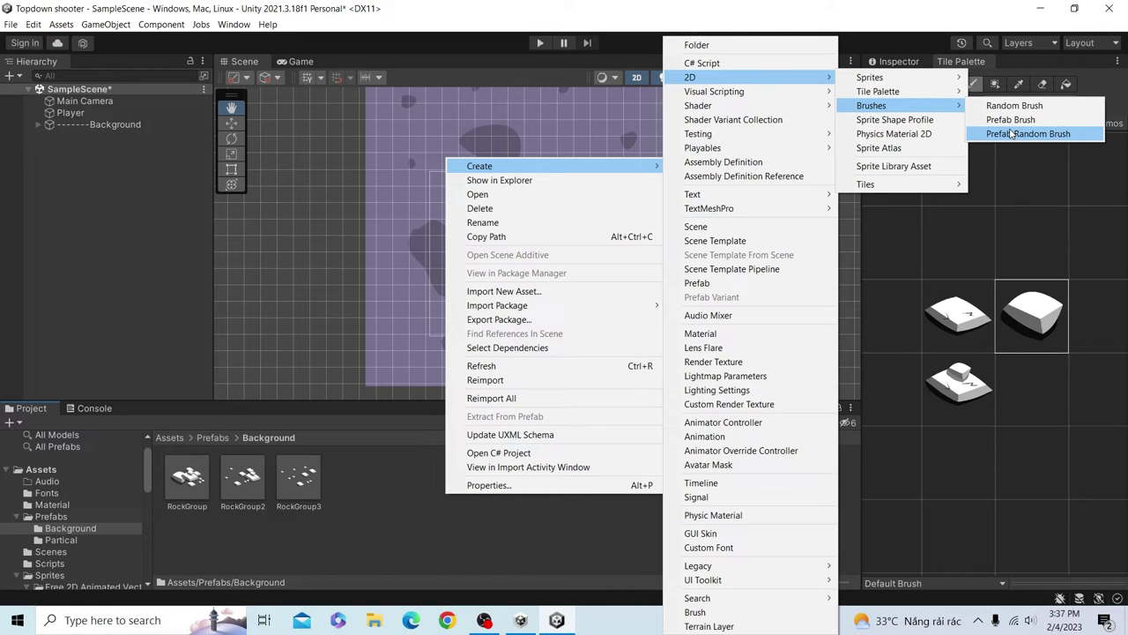
{"action": "left_click", "coordinate": [973, 117]}
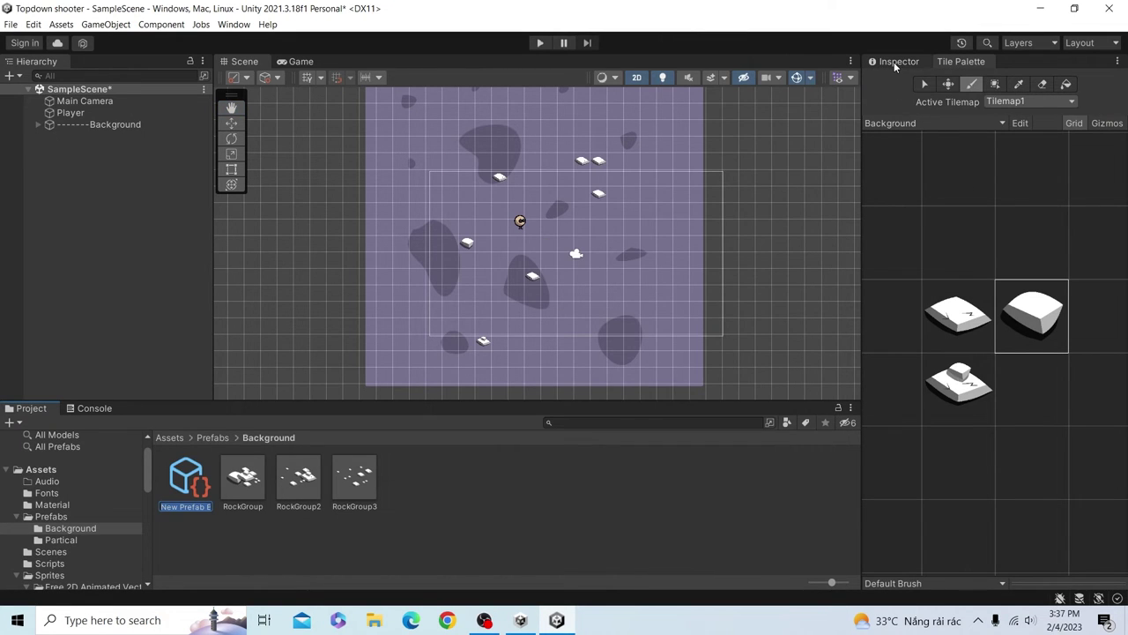
Name the brush Rockgroup and assign the RockGroup prefab to its Prefab field
{"action": "type", "text": "Rockgrou"}
{"action": "type", "text": "p"}
{"action": "key", "text": "Return"}
{"action": "left_click", "coordinate": [893, 62]}
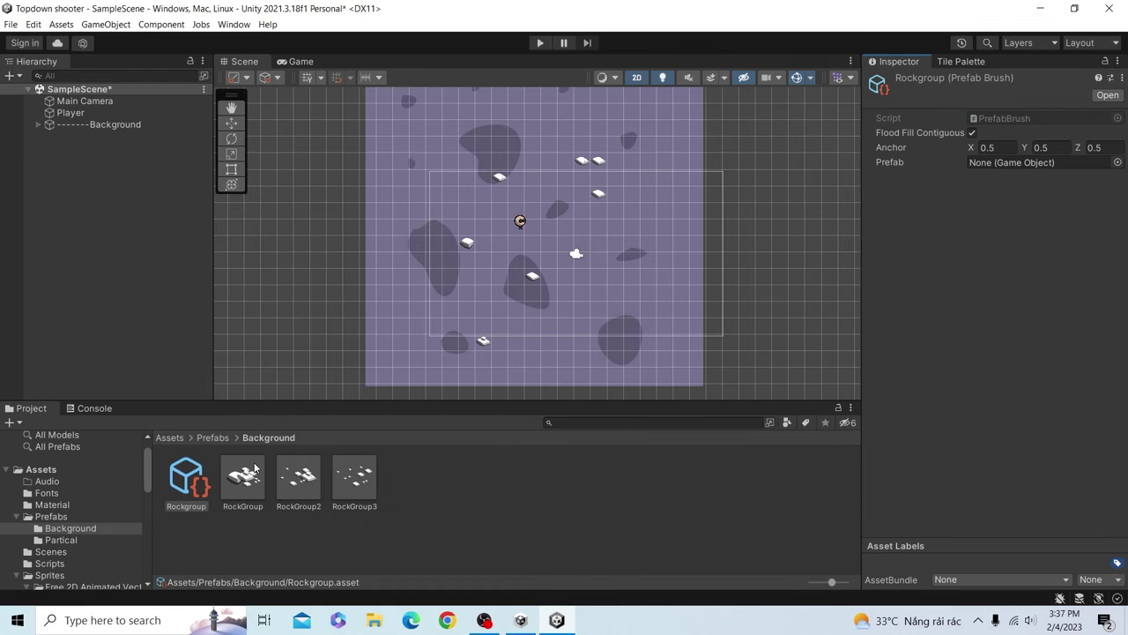
{"action": "mouse_move", "coordinate": [244, 487]}
{"action": "left_mouse_down"}
{"action": "mouse_move", "coordinate": [262, 437]}
{"action": "mouse_move", "coordinate": [1028, 163]}
{"action": "left_mouse_up"}
{"action": "left_click", "coordinate": [975, 60]}
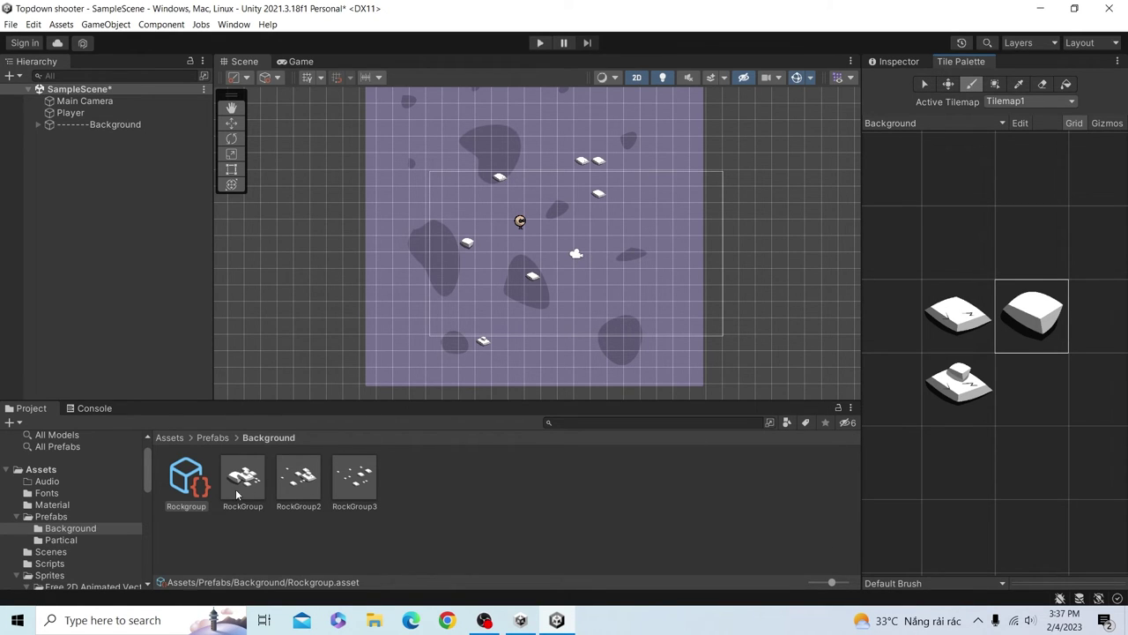
Undo the stray RockGroup drops and choose Rockgroup as the palette brush, viewing its settings
{"action": "left_click_drag", "start_coordinate": [631, 342], "coordinate": [628, 335]}
{"action": "left_click_drag", "start_coordinate": [244, 481], "coordinate": [537, 311]}
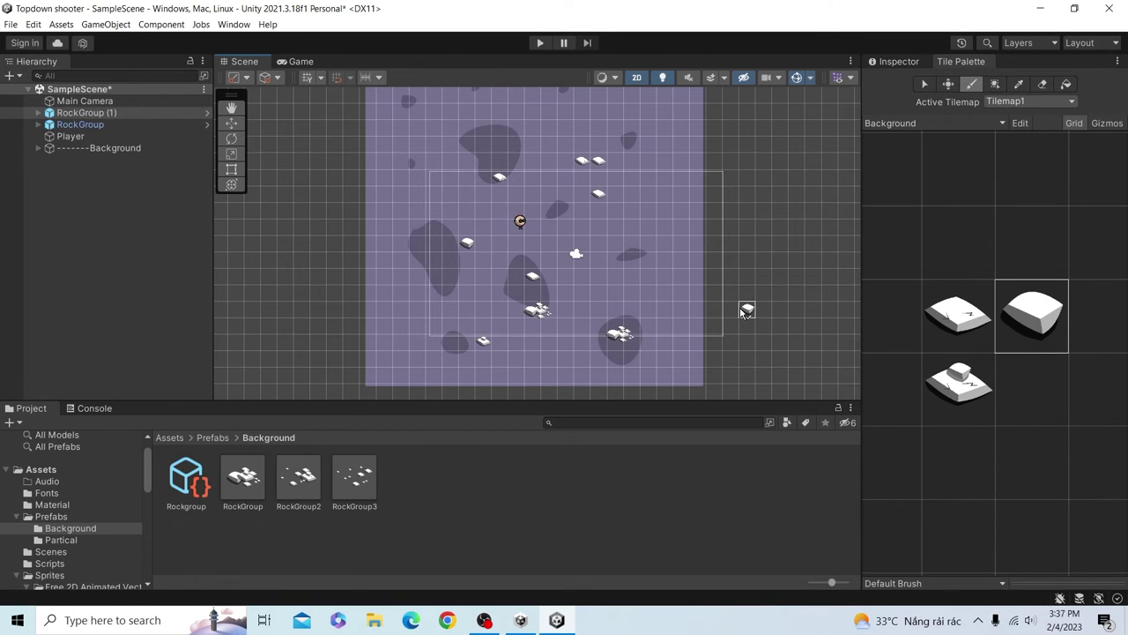
{"action": "key", "text": "ctrl+z"}
{"action": "key", "text": "ctrl+z"}
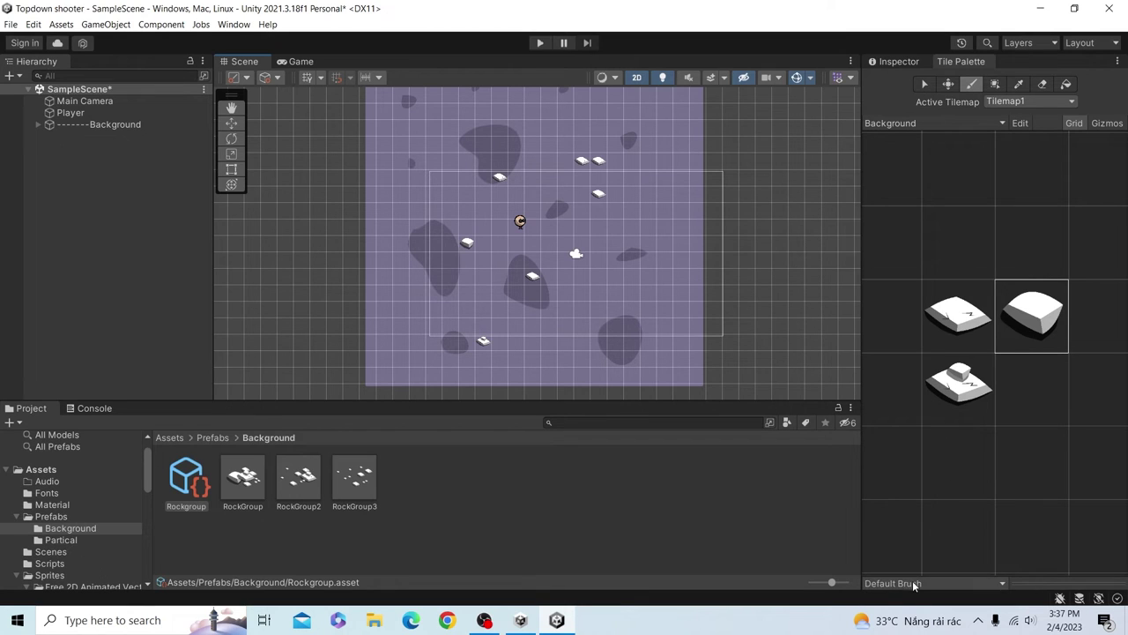
{"action": "left_click", "coordinate": [911, 585]}
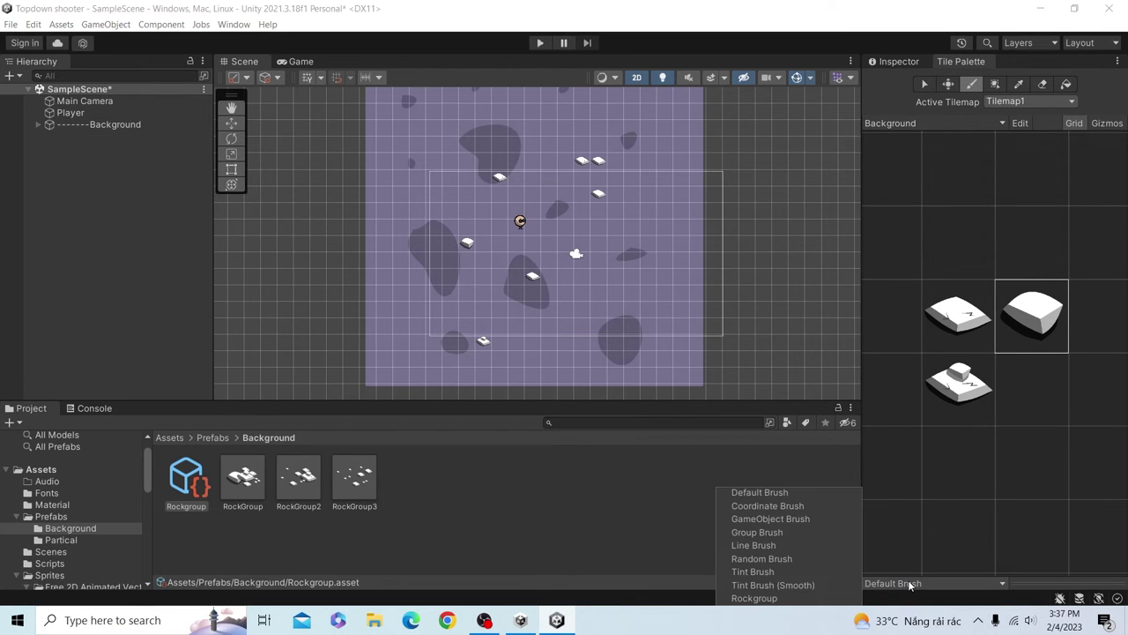
{"action": "left_click", "coordinate": [832, 598]}
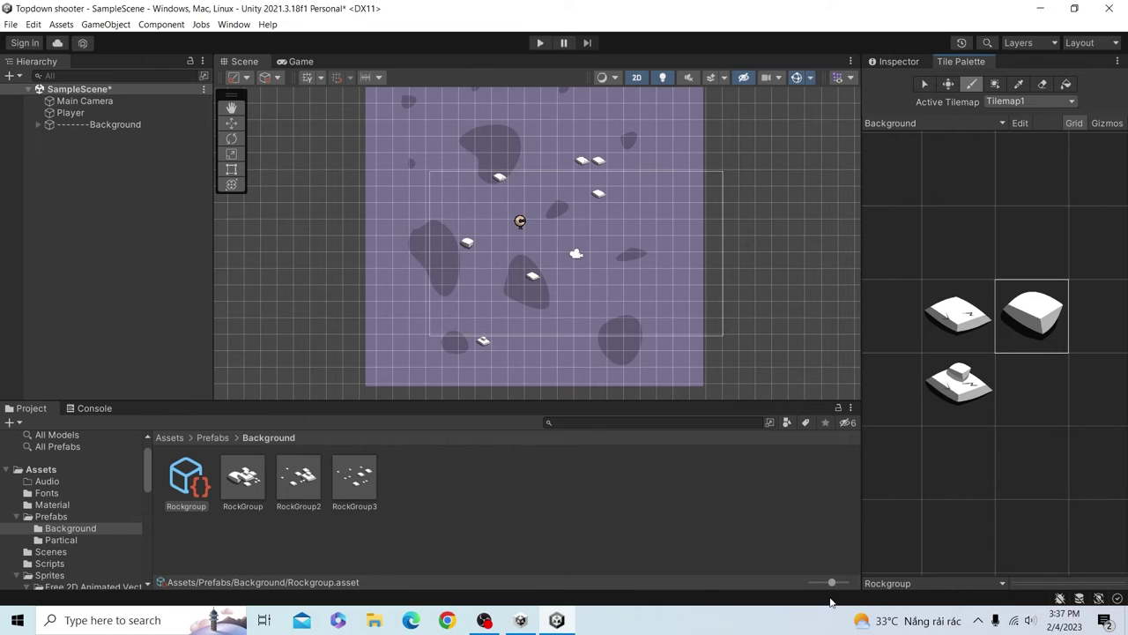
{"action": "left_click", "coordinate": [889, 64]}
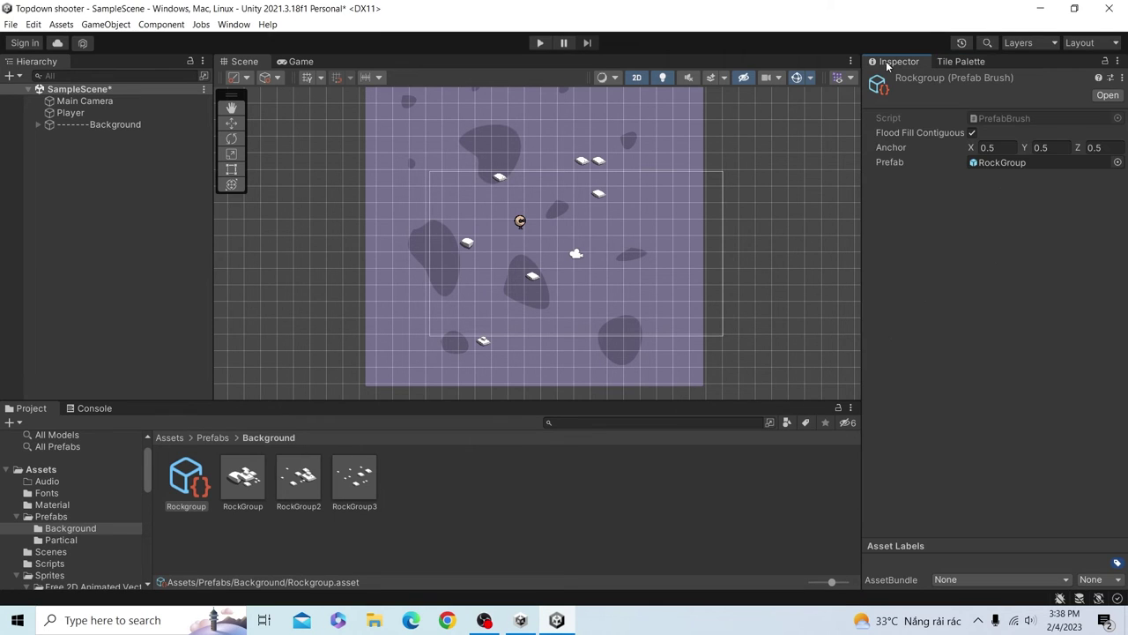
Paint RockGroup clusters at scattered spots around the player on the tilemap
{"action": "left_click", "coordinate": [648, 277]}
{"action": "left_click", "coordinate": [678, 347]}
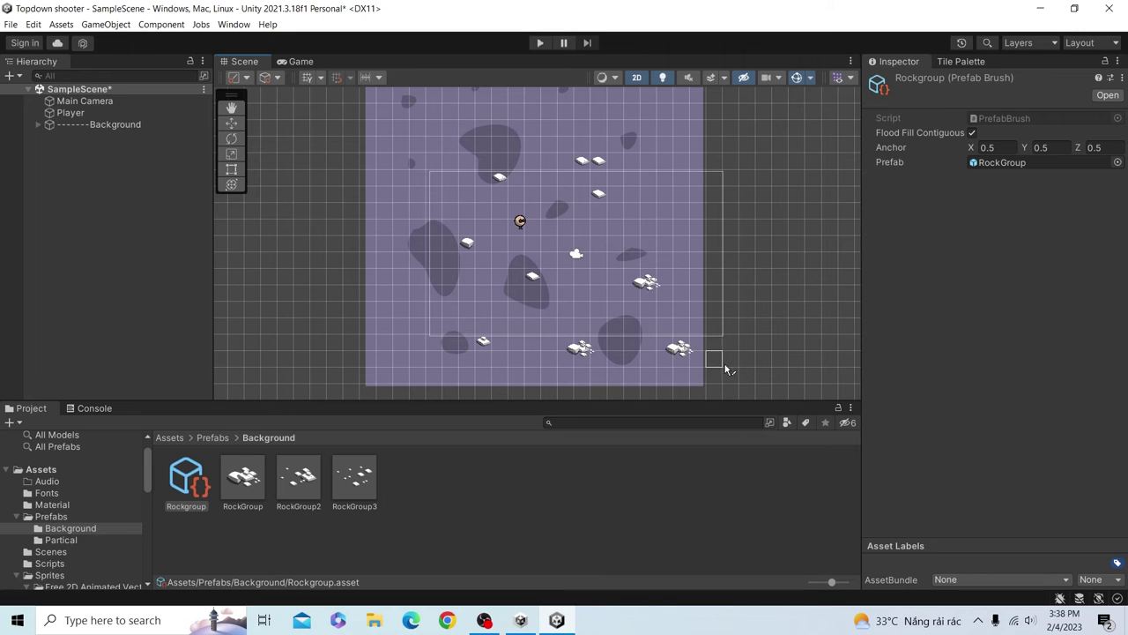
{"action": "left_click", "coordinate": [629, 230]}
{"action": "left_click", "coordinate": [676, 199]}
{"action": "left_click", "coordinate": [563, 231]}
{"action": "left_click", "coordinate": [543, 312]}
{"action": "left_click", "coordinate": [416, 298]}
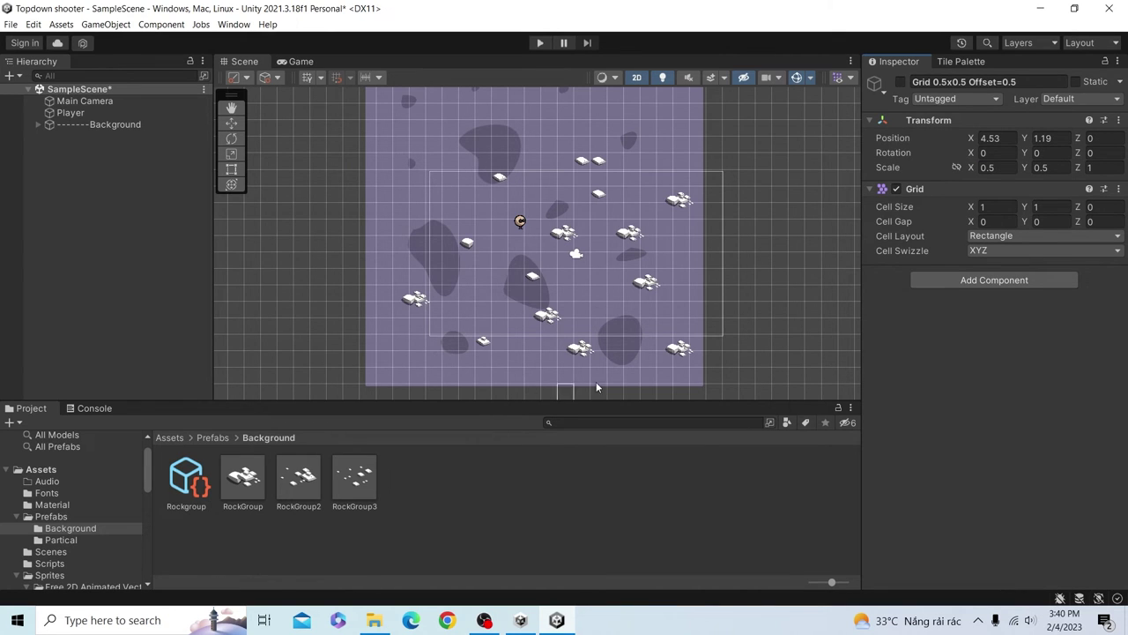
Check the painted RockGroup children under Tilemap1 in the Hierarchy, then view them in Game view
{"action": "left_click", "coordinate": [33, 129]}
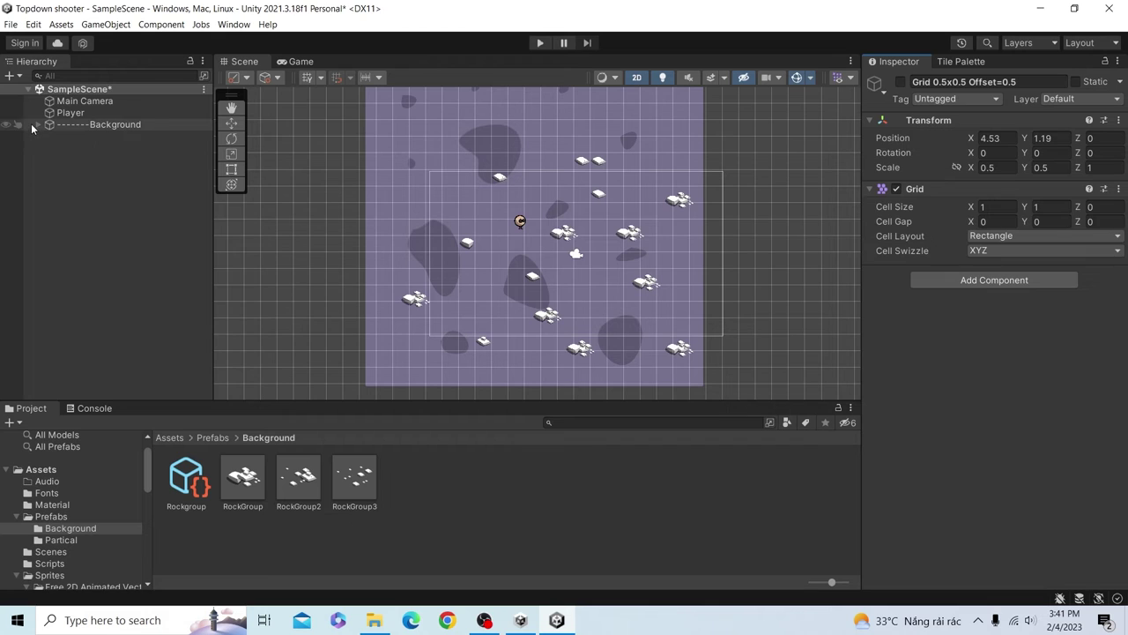
{"action": "left_click", "coordinate": [37, 125]}
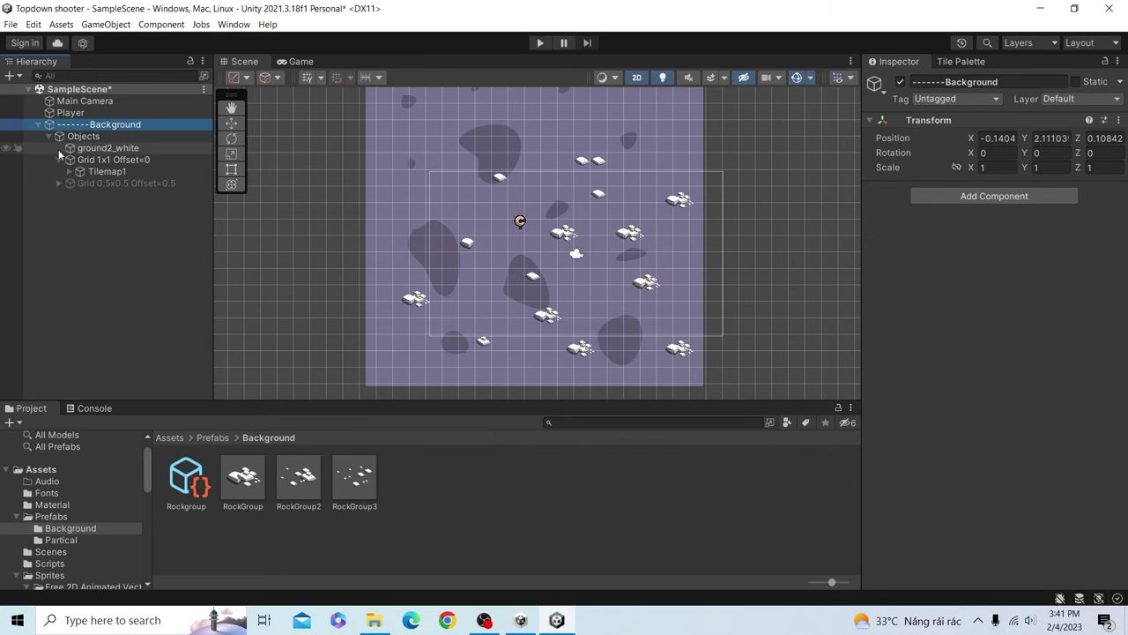
{"action": "left_click", "coordinate": [130, 159]}
{"action": "left_click", "coordinate": [93, 171]}
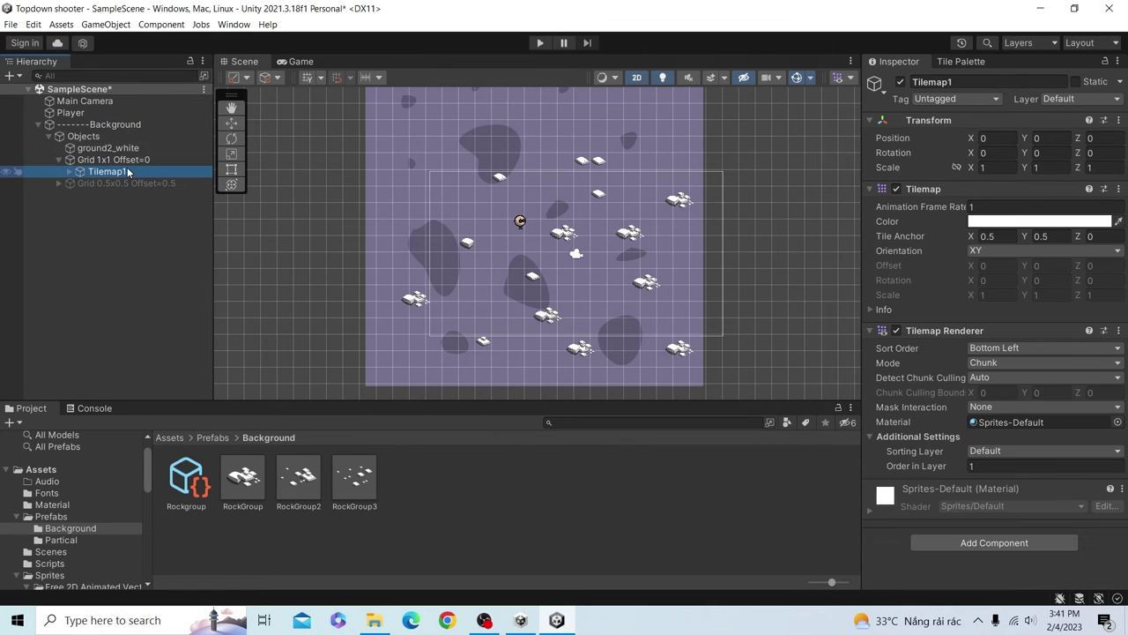
{"action": "left_click", "coordinate": [69, 172]}
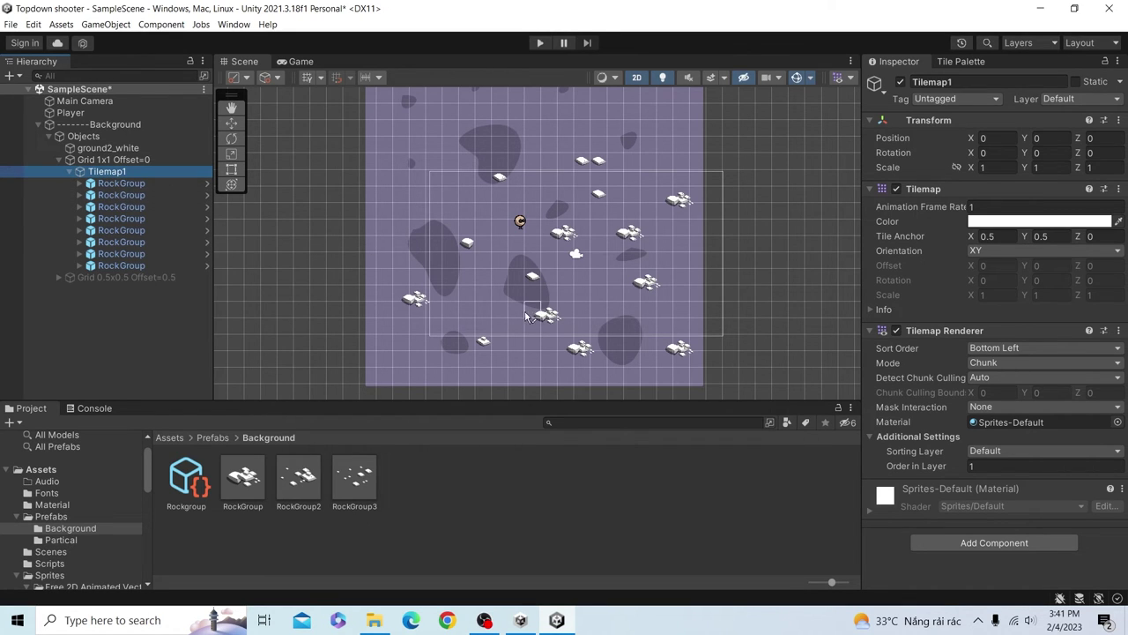
{"action": "left_click", "coordinate": [70, 172]}
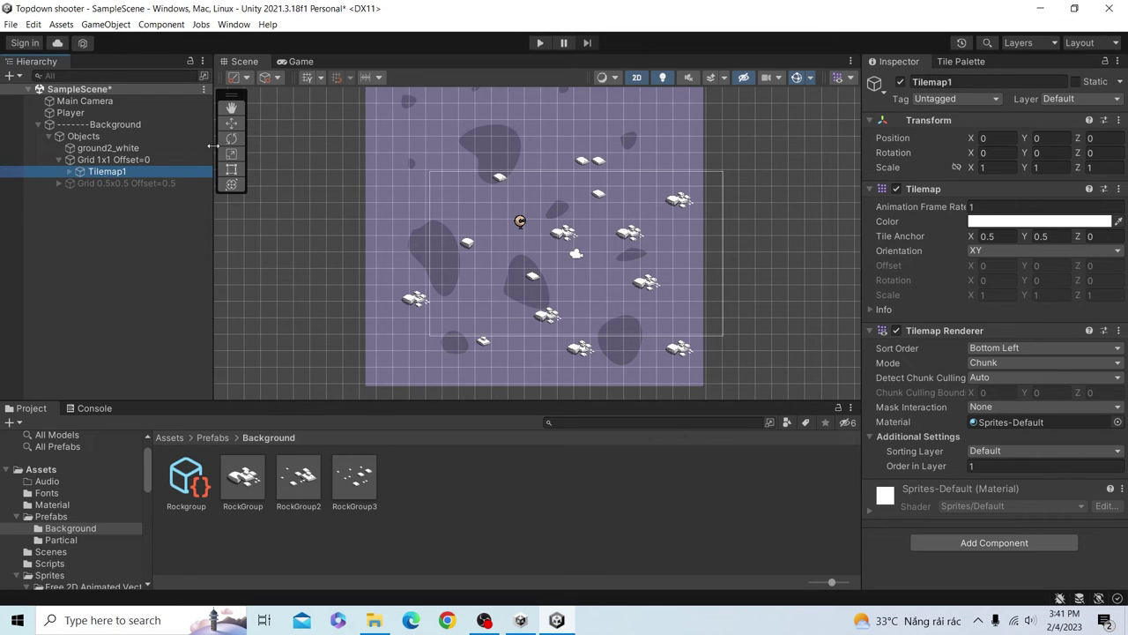
{"action": "left_click", "coordinate": [276, 64]}
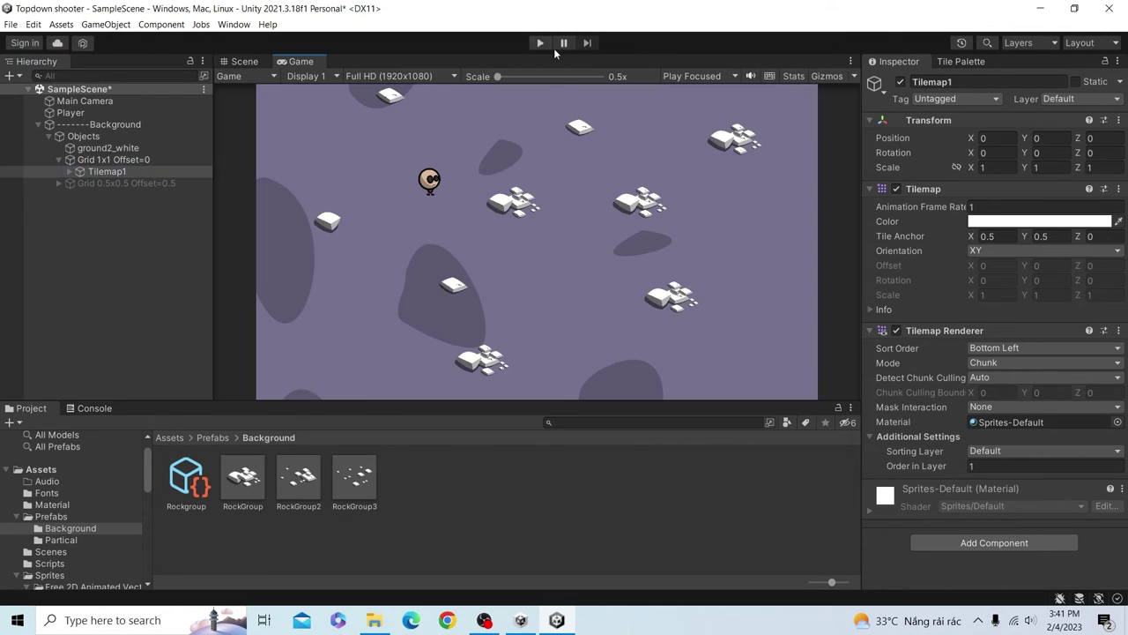
{"action": "left_click", "coordinate": [537, 44]}
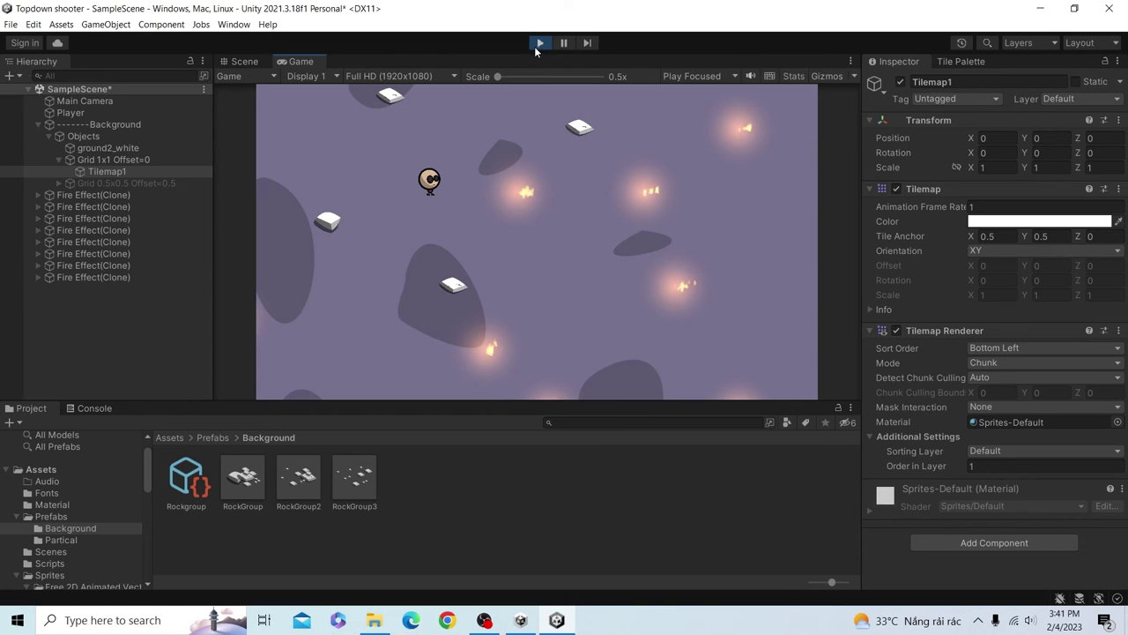
{"action": "left_click", "coordinate": [535, 46]}
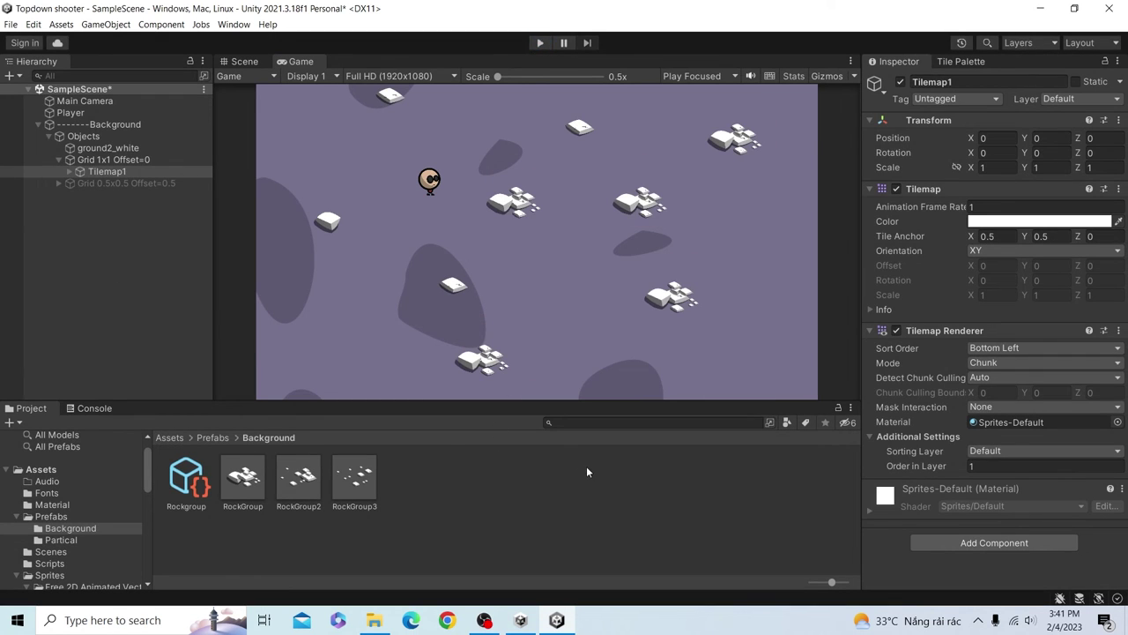
Create a new Prefab Random Brush asset named RandomRockgroup in the Project window
{"action": "right_click", "coordinate": [511, 486]}
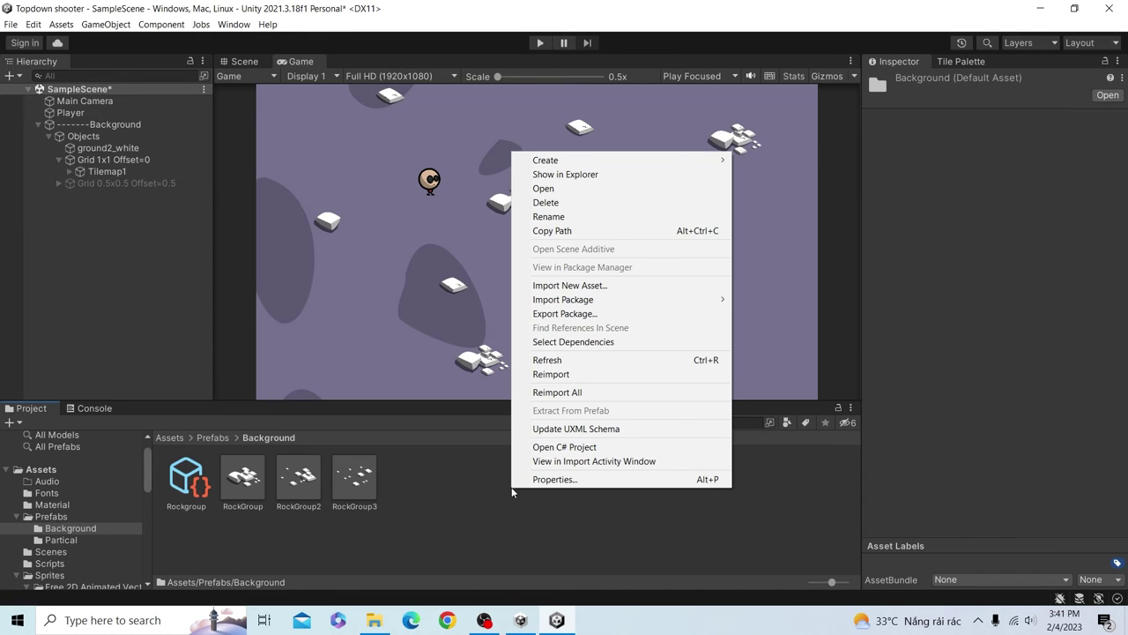
{"action": "mouse_move", "coordinate": [567, 168]}
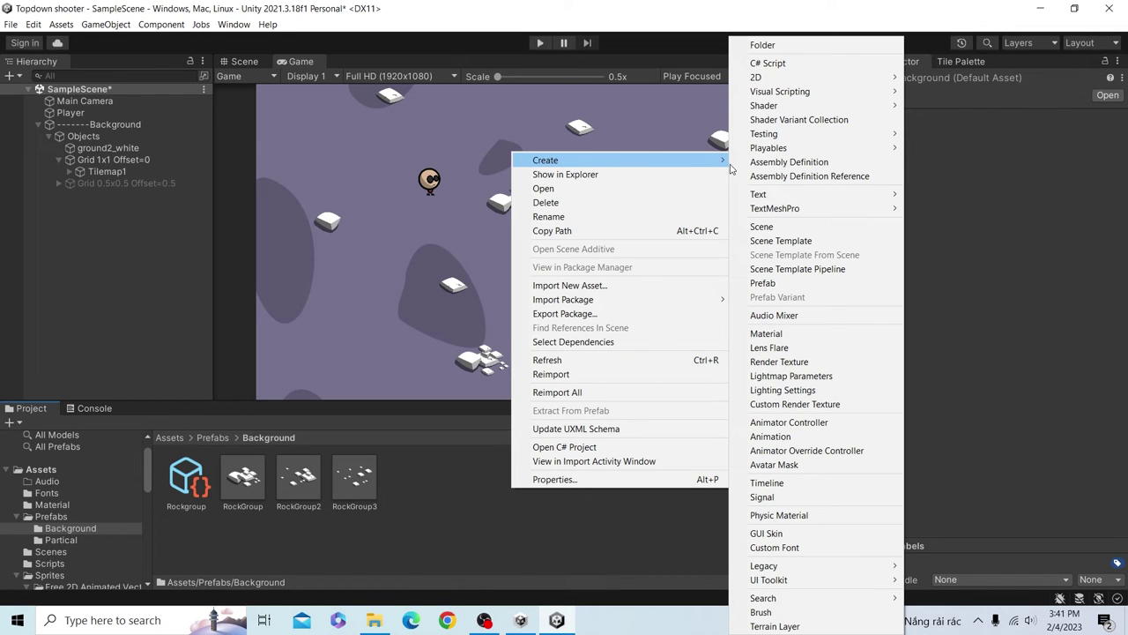
{"action": "mouse_move", "coordinate": [808, 80]}
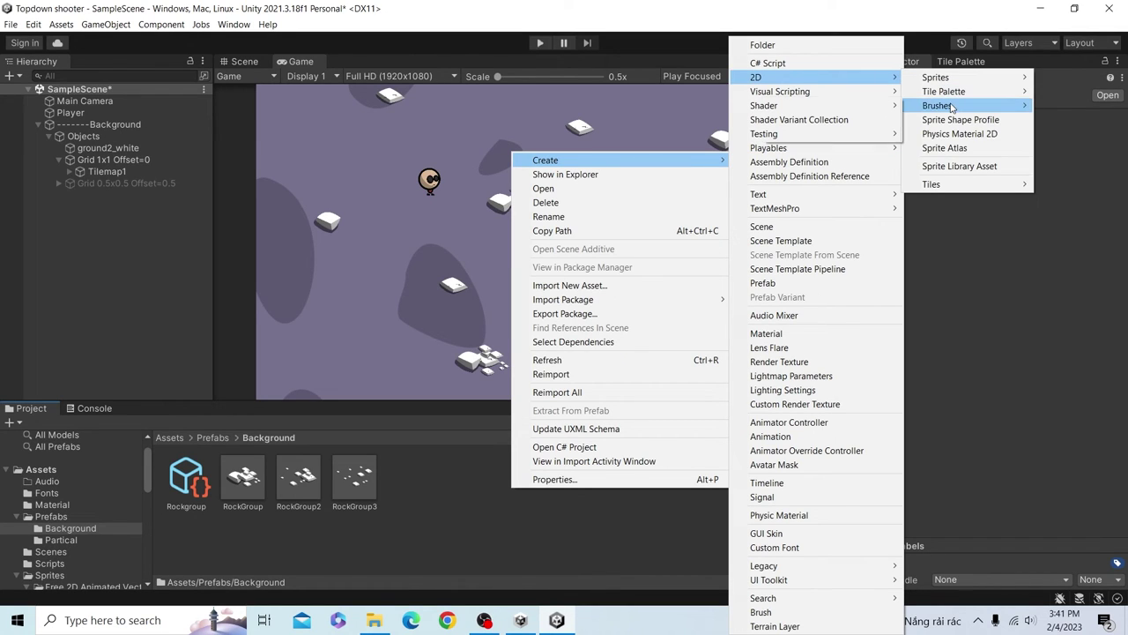
{"action": "mouse_move", "coordinate": [952, 107]}
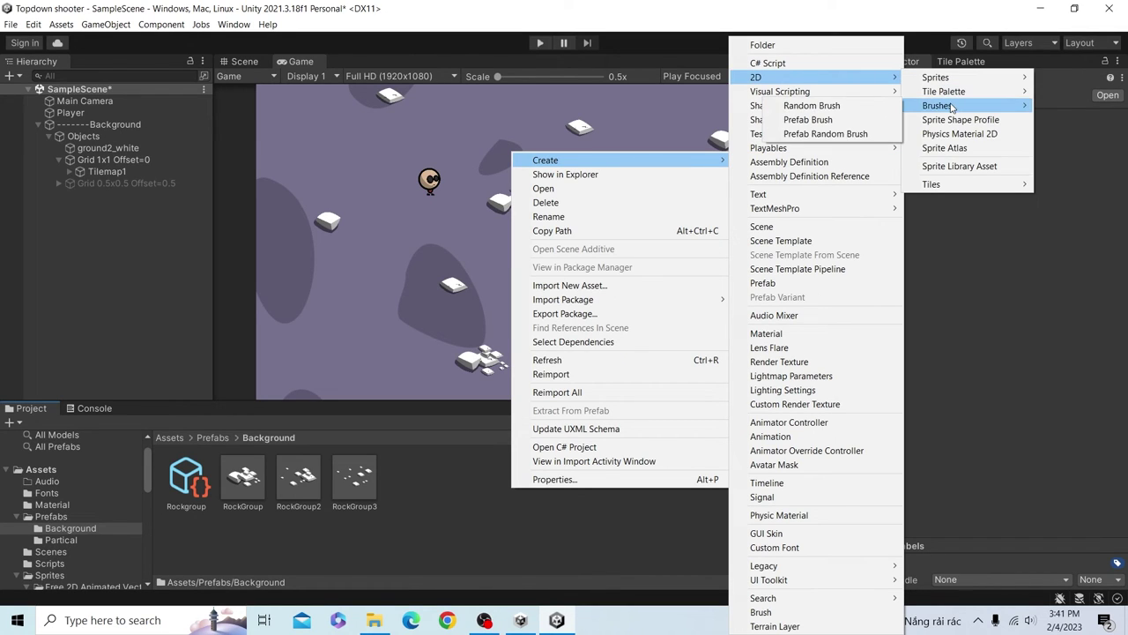
{"action": "left_click", "coordinate": [852, 134]}
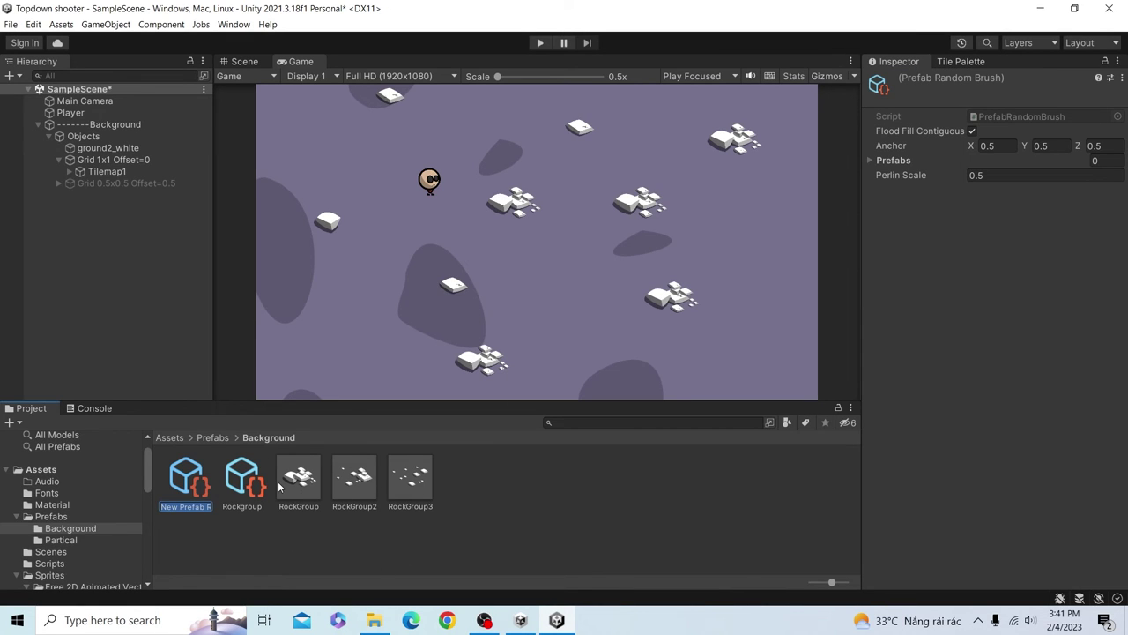
{"action": "type", "text": "RandomRock"}
{"action": "type", "text": "group"}
{"action": "key", "text": "Return"}
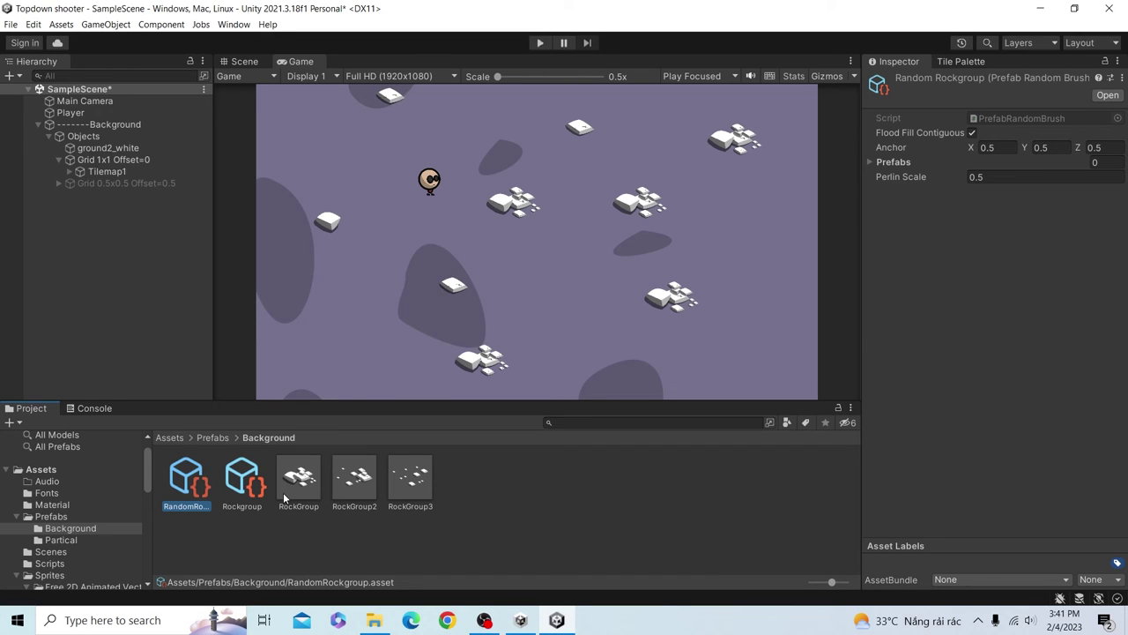
Add RockGroup, RockGroup2 and RockGroup3 to the brush's Prefabs list and return to the Tile Palette
{"action": "left_click", "coordinate": [892, 169]}
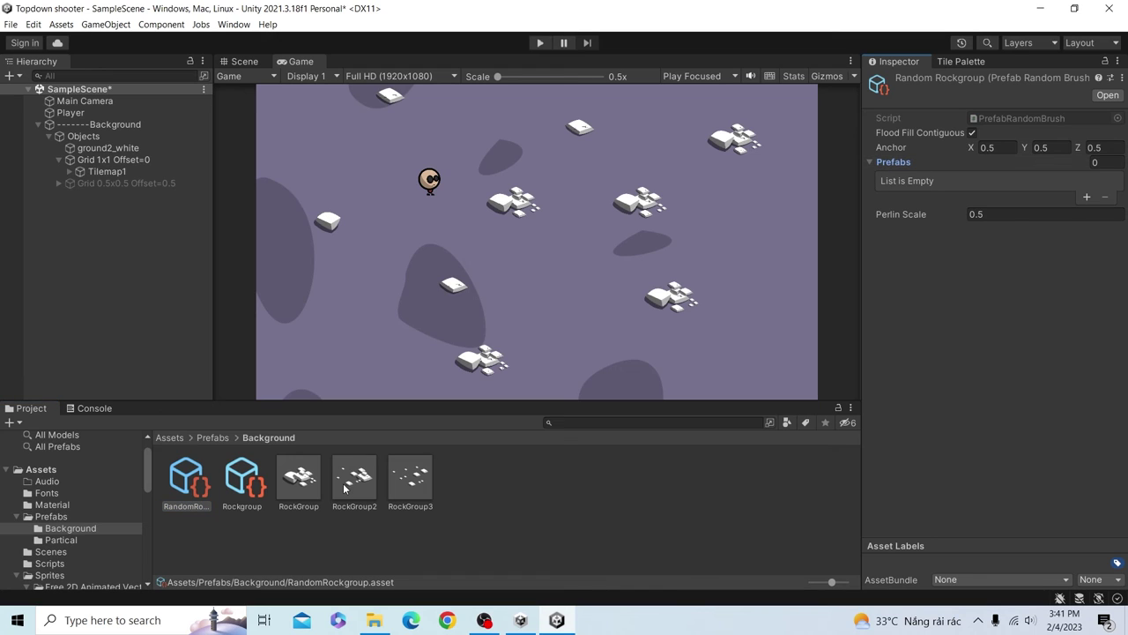
{"action": "mouse_move", "coordinate": [287, 490]}
{"action": "left_mouse_down"}
{"action": "mouse_move", "coordinate": [936, 199]}
{"action": "mouse_move", "coordinate": [900, 163]}
{"action": "left_mouse_up"}
{"action": "left_click_drag", "start_coordinate": [410, 480], "coordinate": [911, 162]}
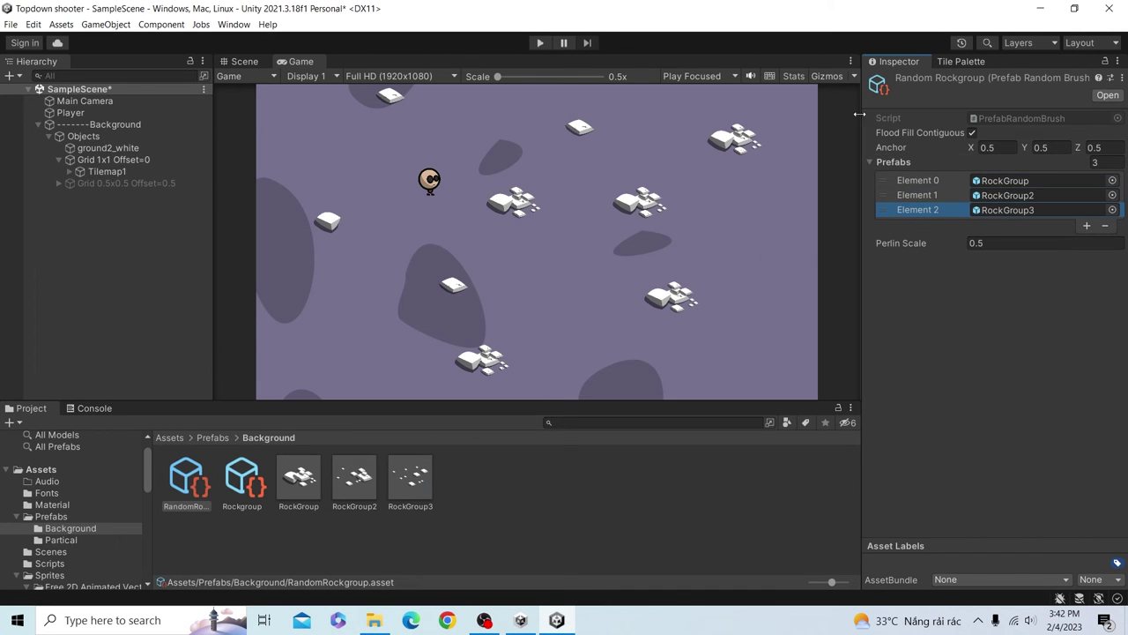
{"action": "left_click", "coordinate": [957, 61]}
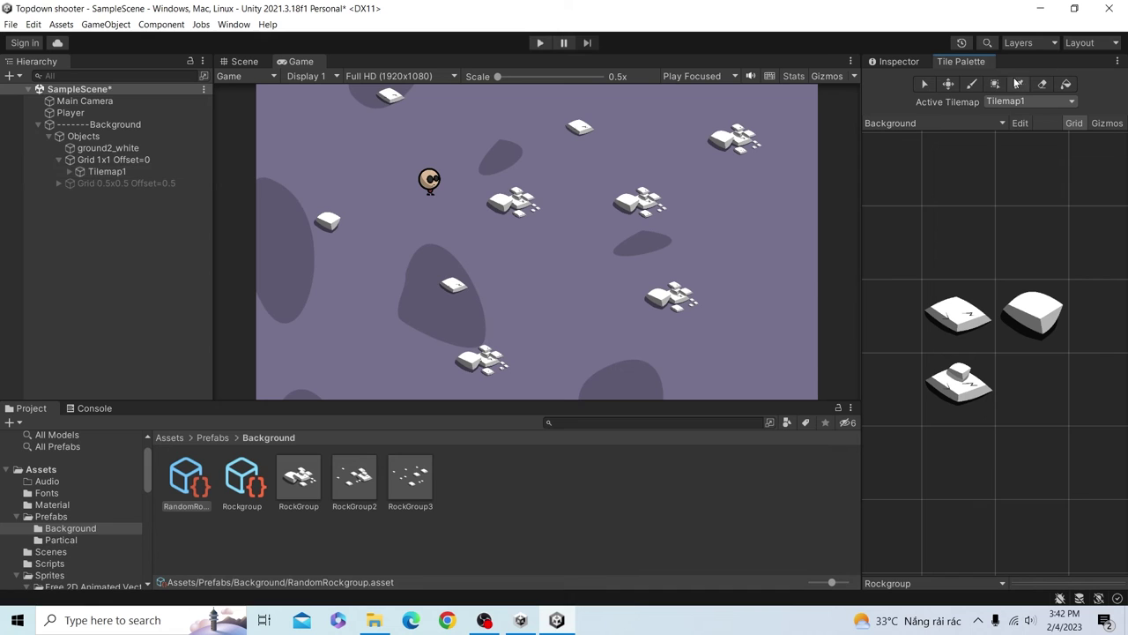
In Scene view, delete the eight painted RockGroup objects under Tilemap1
{"action": "left_click", "coordinate": [240, 60]}
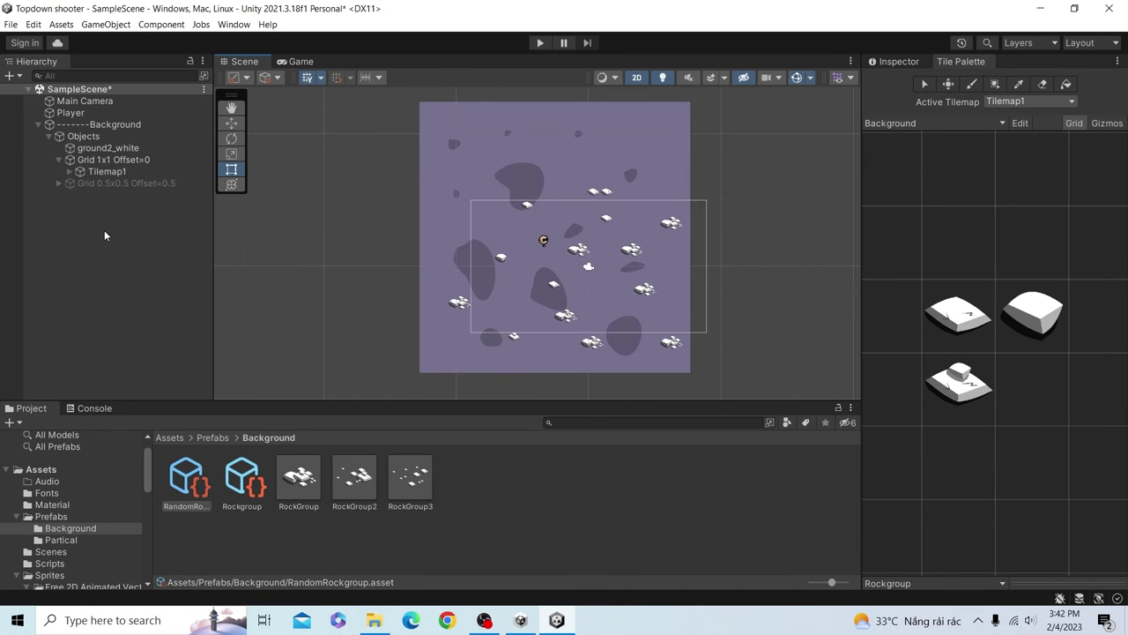
{"action": "left_click", "coordinate": [69, 171]}
{"action": "left_click", "coordinate": [110, 184]}
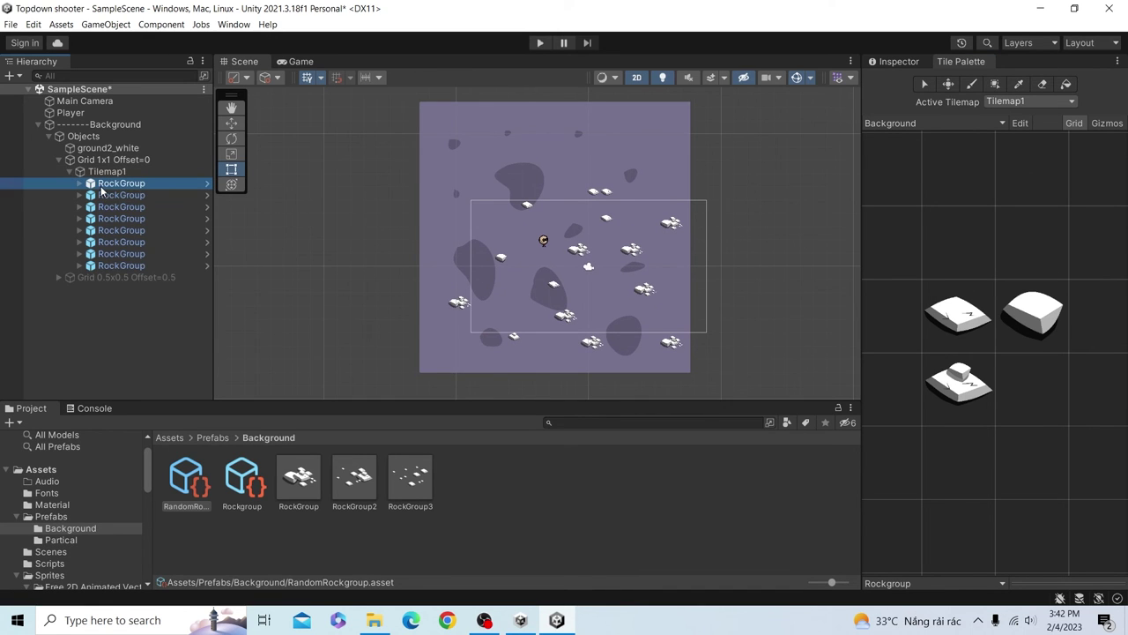
{"action": "left_click", "coordinate": [143, 266], "text": "shift"}
{"action": "key", "text": "Delete"}
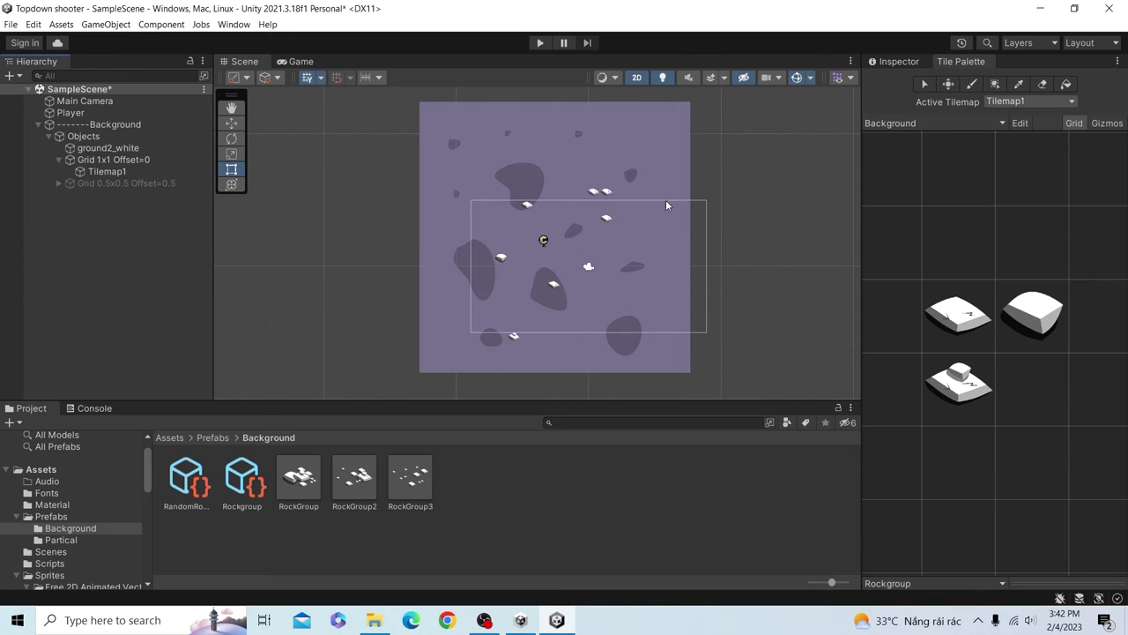
Make RandomRockgroup the active Tile Palette brush with the Paint tool
{"action": "left_click", "coordinate": [917, 582]}
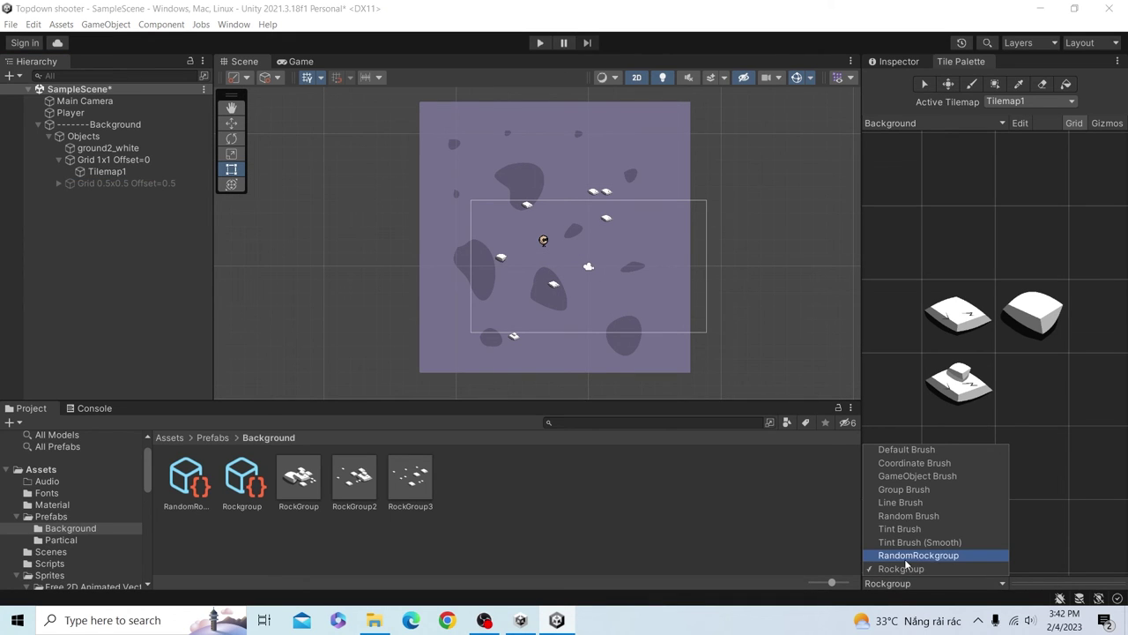
{"action": "left_click", "coordinate": [915, 556]}
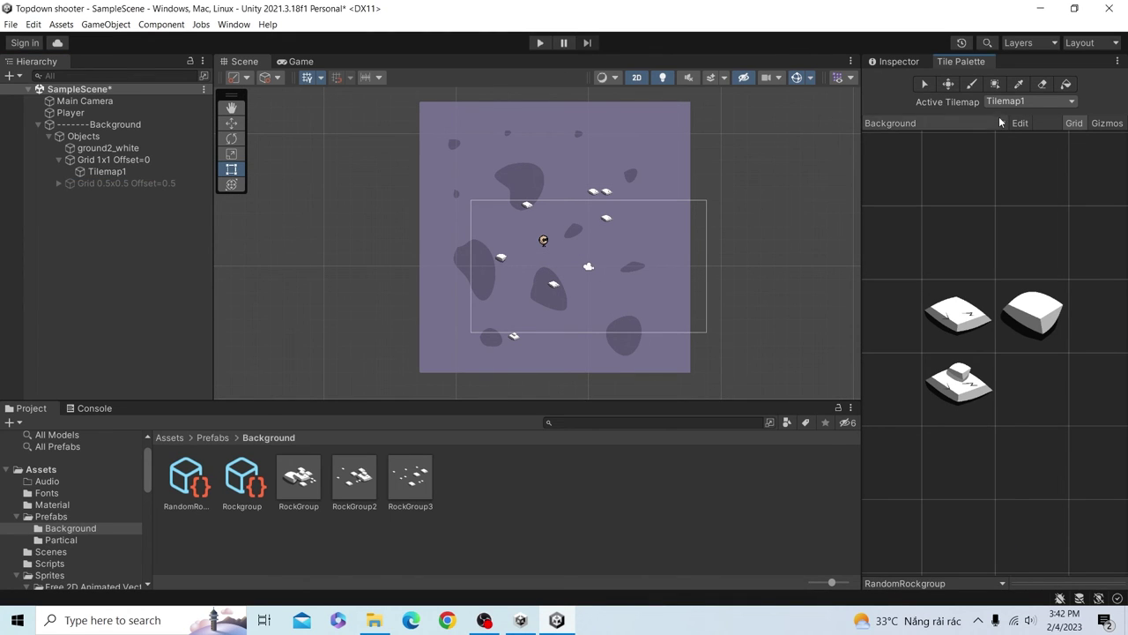
{"action": "left_click", "coordinate": [972, 84]}
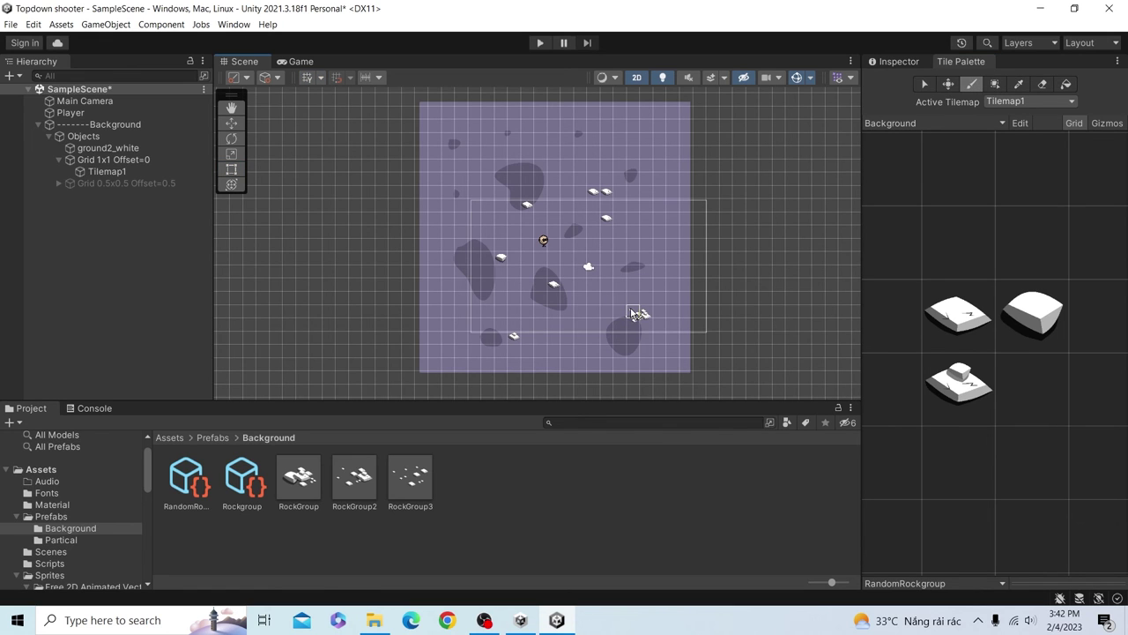
Paint random rock groups across the tilemap's lower area, left side, upper right and centre
{"action": "left_click", "coordinate": [633, 313]}
{"action": "left_click", "coordinate": [561, 327]}
{"action": "left_click", "coordinate": [521, 314]}
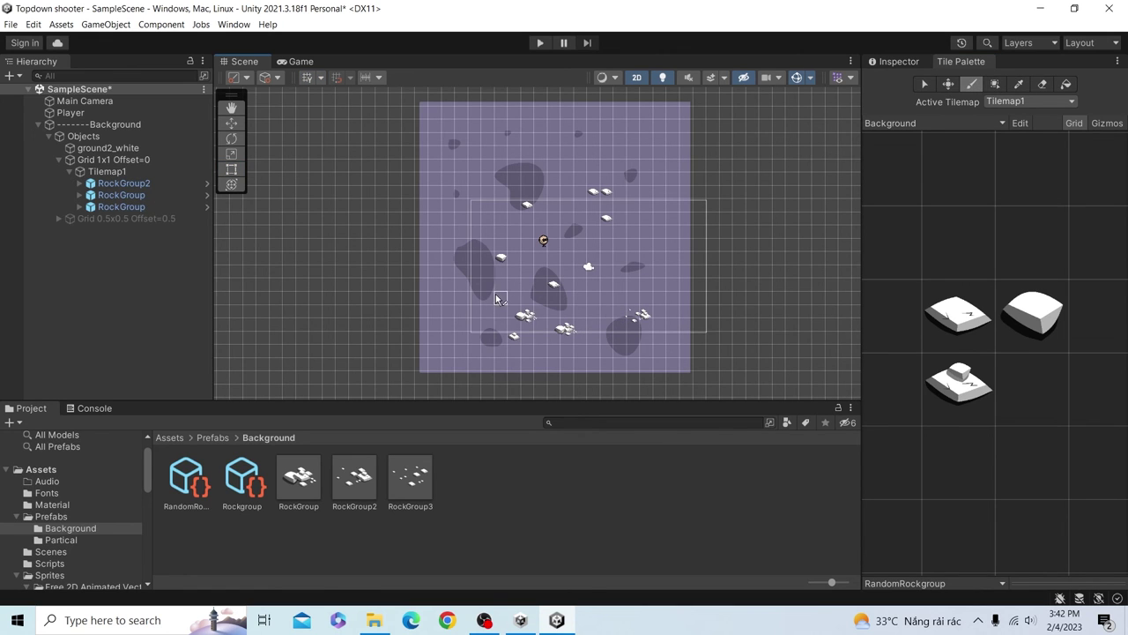
{"action": "left_click", "coordinate": [496, 298]}
{"action": "left_click", "coordinate": [442, 284]}
{"action": "left_click", "coordinate": [455, 258]}
{"action": "left_click", "coordinate": [455, 204]}
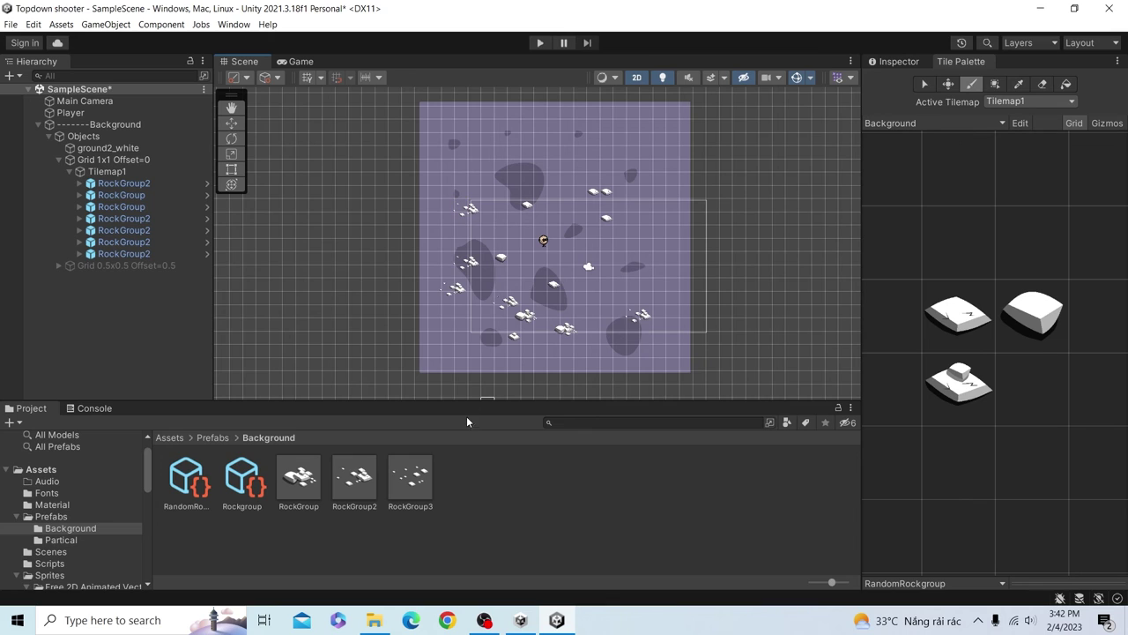
{"action": "left_click", "coordinate": [659, 206]}
{"action": "left_click", "coordinate": [650, 246]}
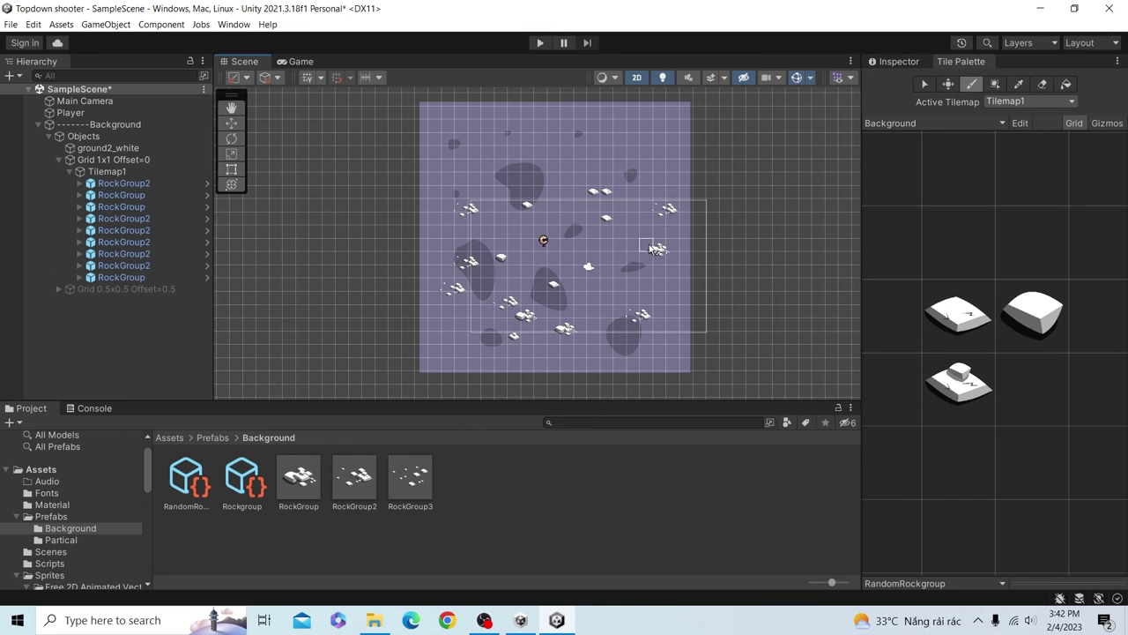
{"action": "left_click", "coordinate": [553, 169]}
{"action": "left_click", "coordinate": [566, 233]}
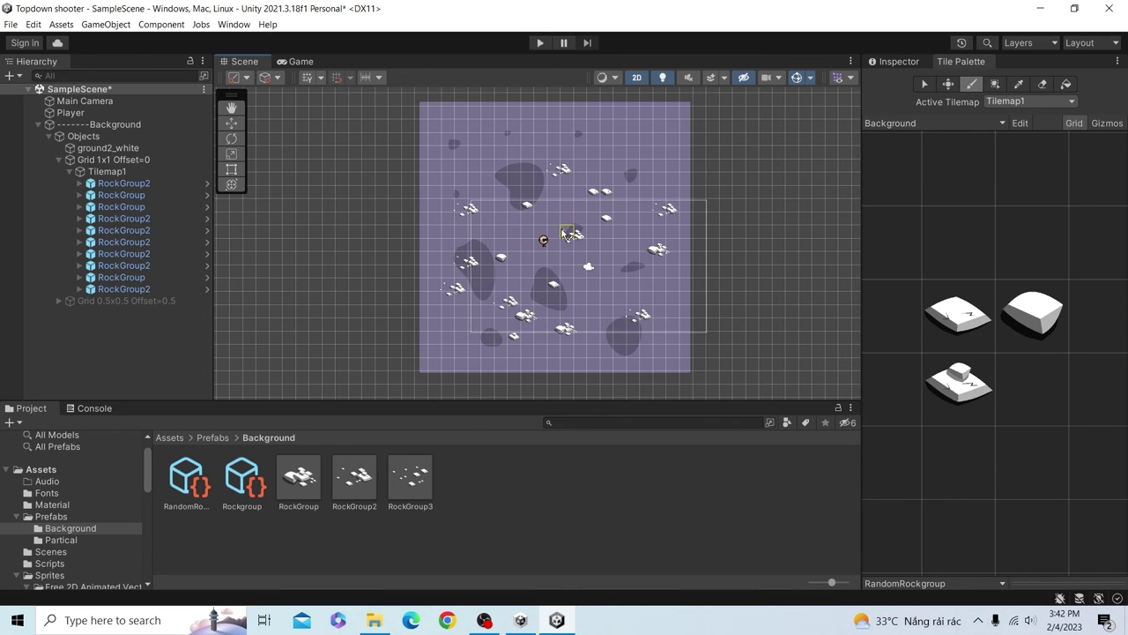
{"action": "left_click", "coordinate": [499, 233]}
{"action": "left_click", "coordinate": [473, 171]}
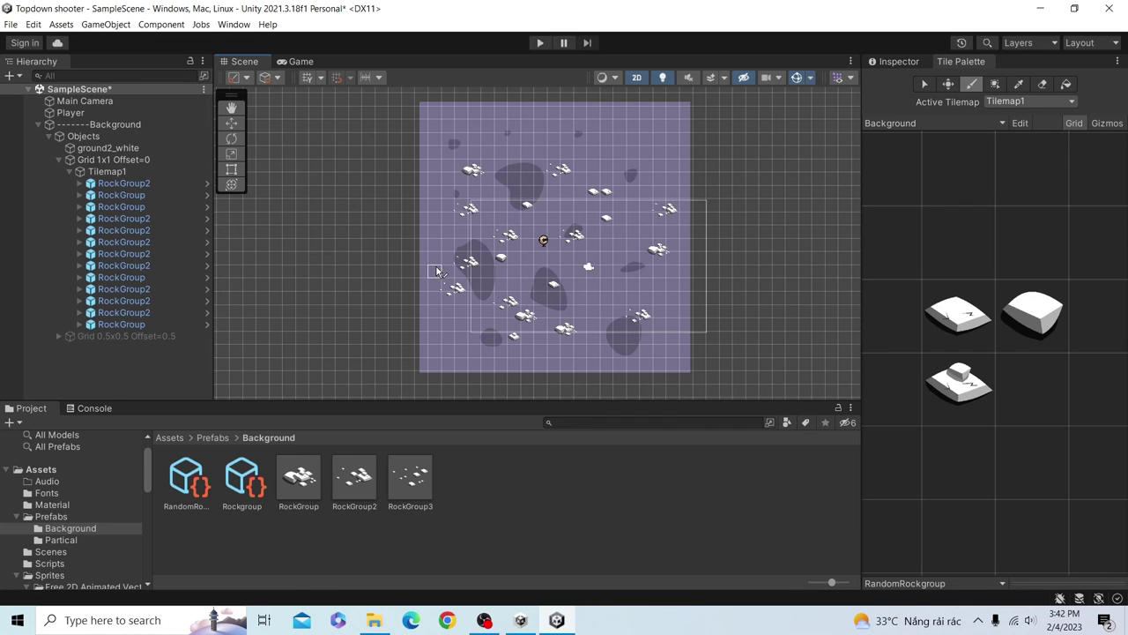
Paint more random rock groups along the left middle, bottom and right edges
{"action": "left_click", "coordinate": [447, 352]}
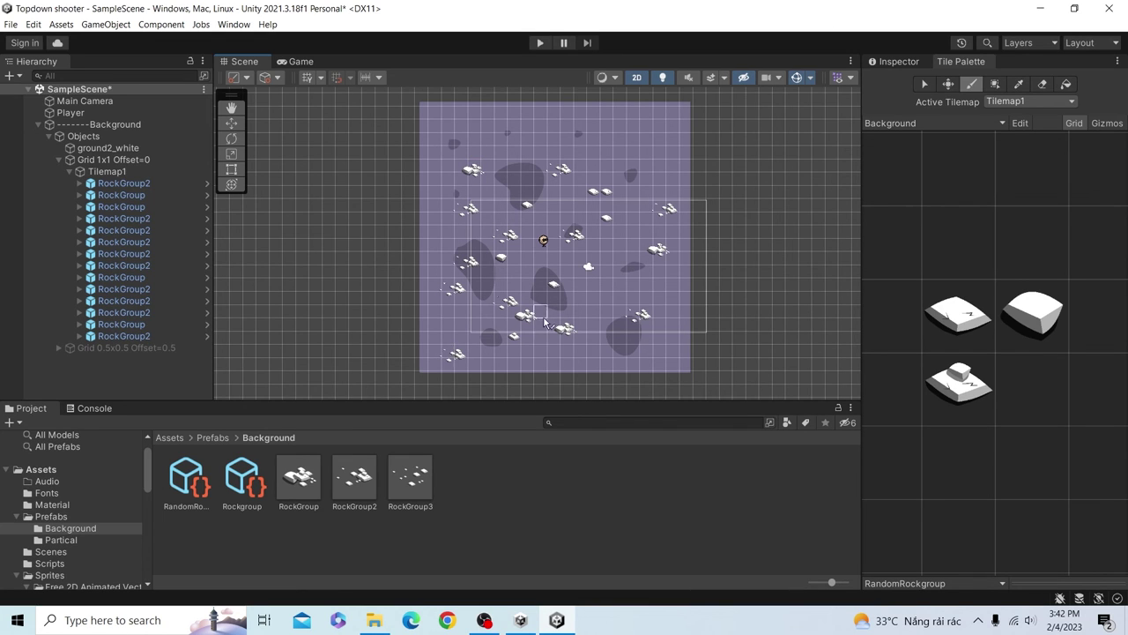
{"action": "left_click", "coordinate": [574, 366]}
{"action": "left_click", "coordinate": [676, 367]}
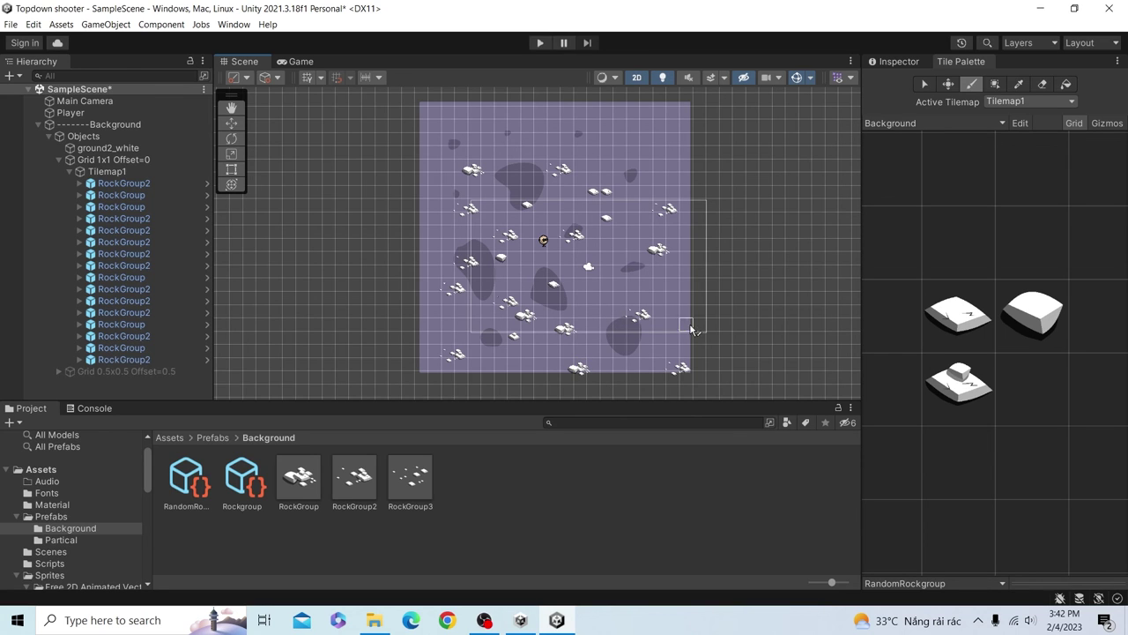
{"action": "left_click", "coordinate": [692, 326]}
{"action": "left_click", "coordinate": [709, 274]}
{"action": "left_click", "coordinate": [649, 274]}
{"action": "left_click", "coordinate": [585, 295]}
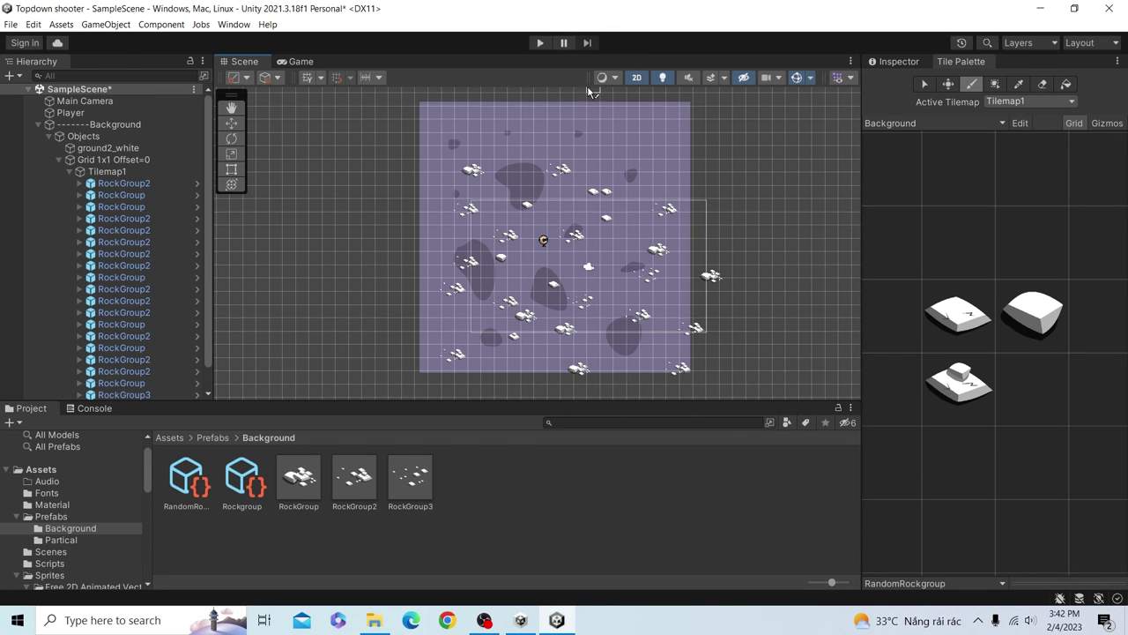
{"action": "scroll", "coordinate": [106, 264], "scroll_direction": "down", "scroll_amount": 1}
{"action": "left_click", "coordinate": [300, 62]}
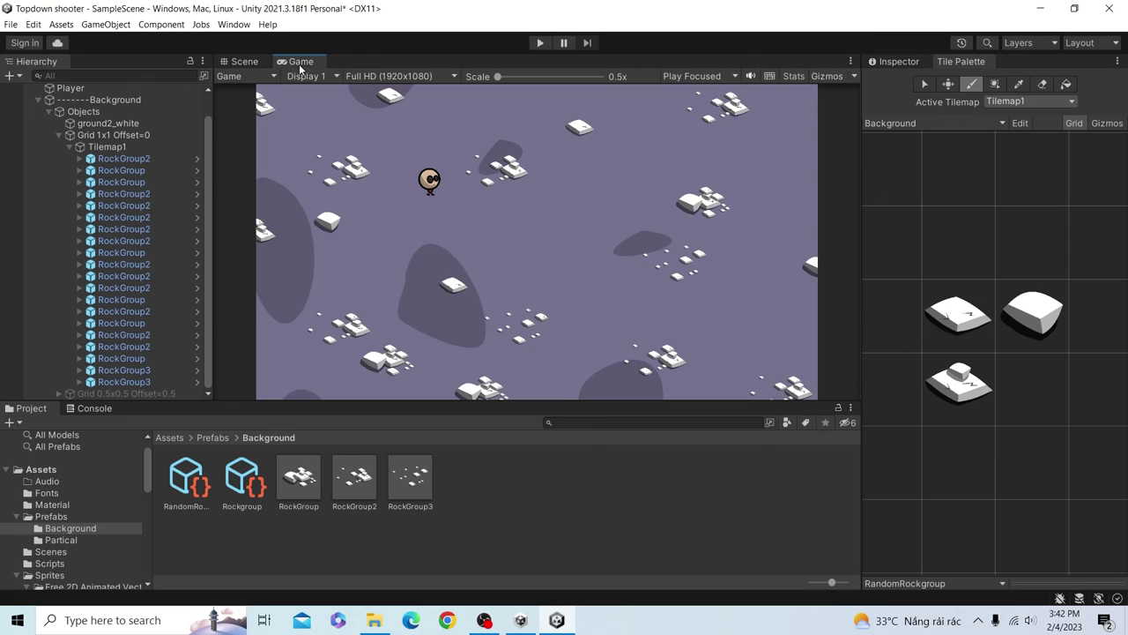
{"action": "left_click", "coordinate": [540, 43]}
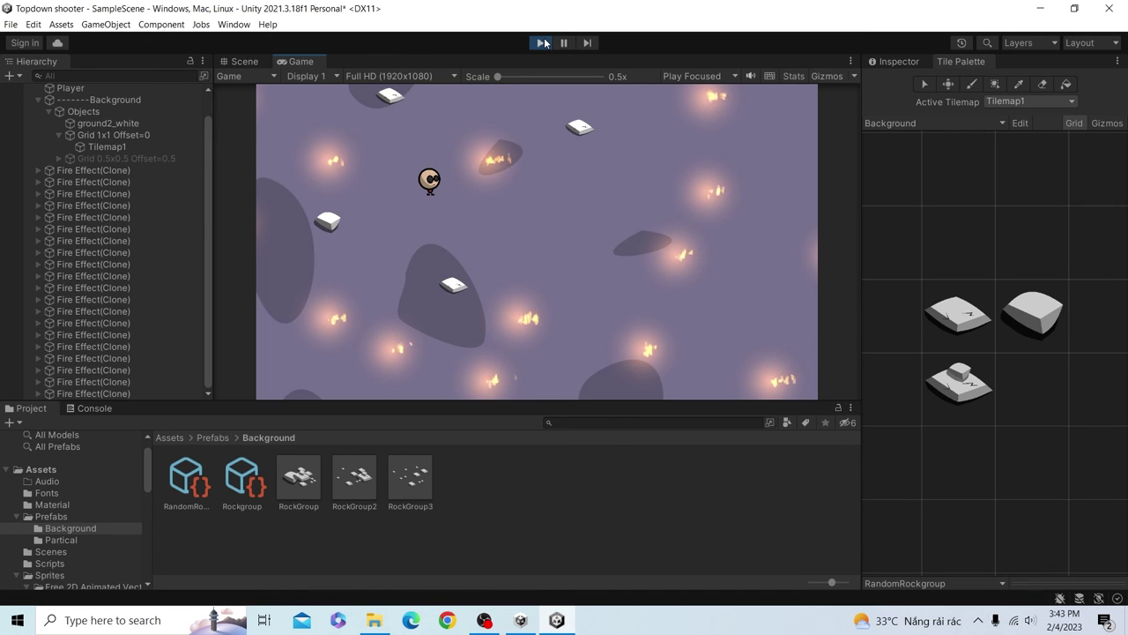
{"action": "left_click", "coordinate": [543, 42]}
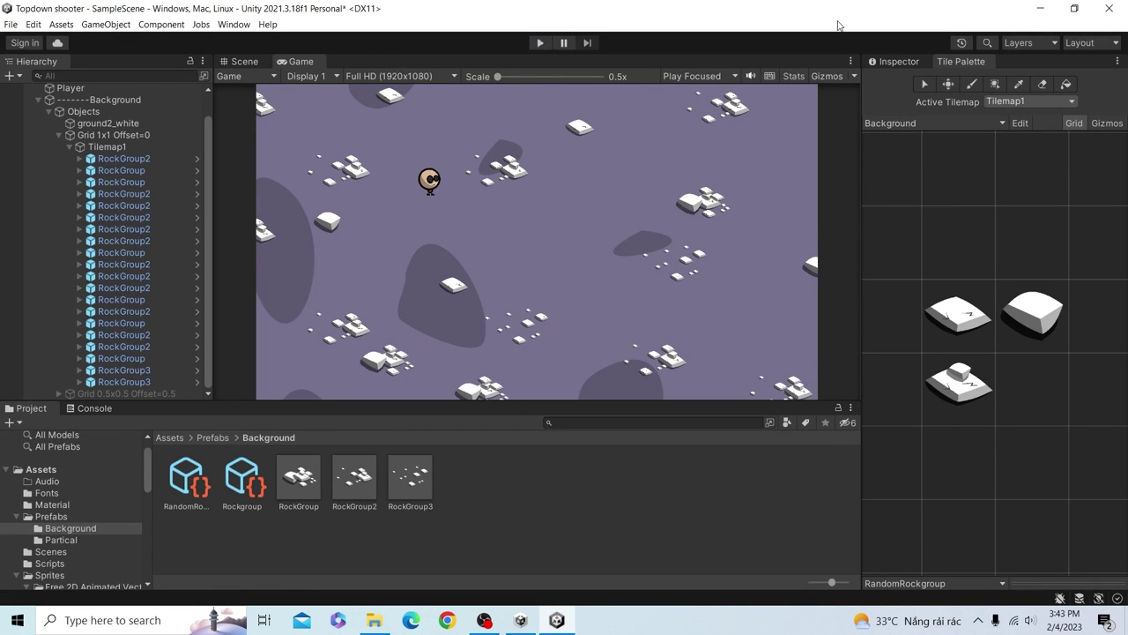